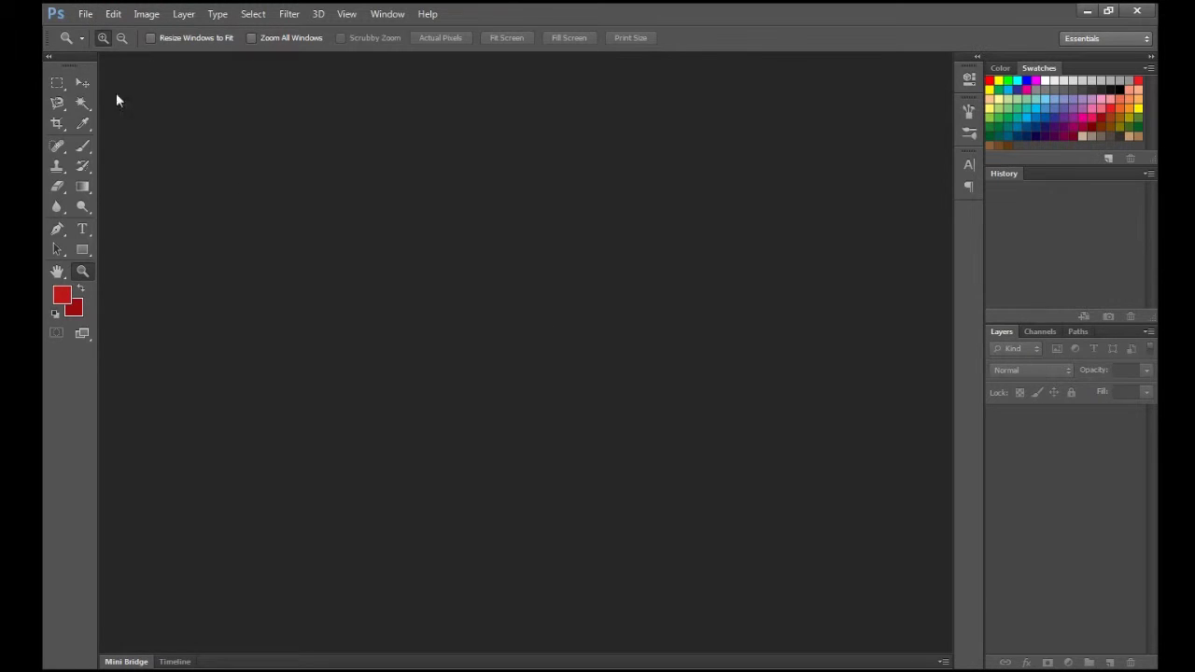
Create a 500 by 500 pixel RGB document at 72 pixels/inch with a white background, and add an empty layer.
left_click(85, 17)
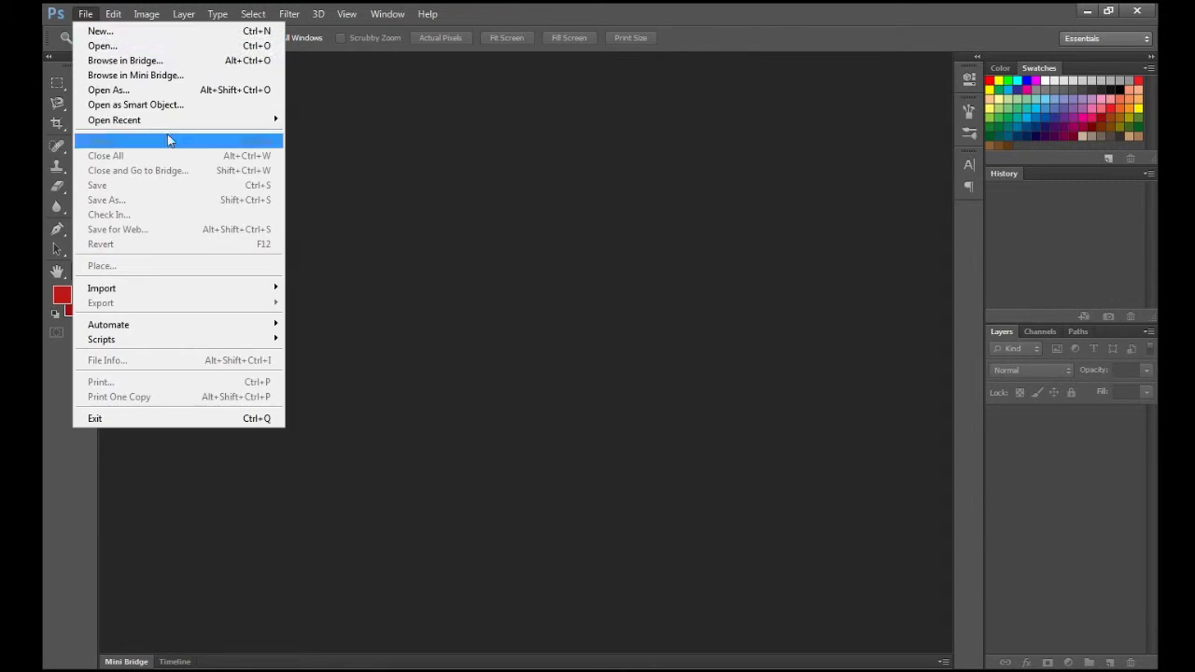
left_click(159, 39)
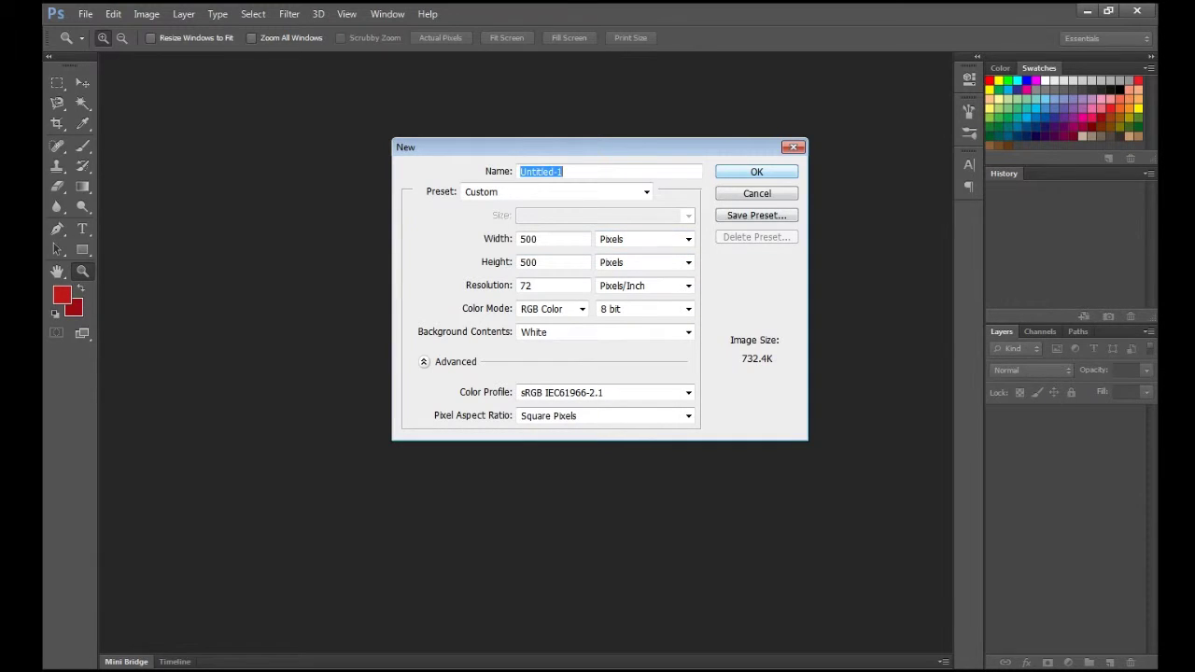
key("Return")
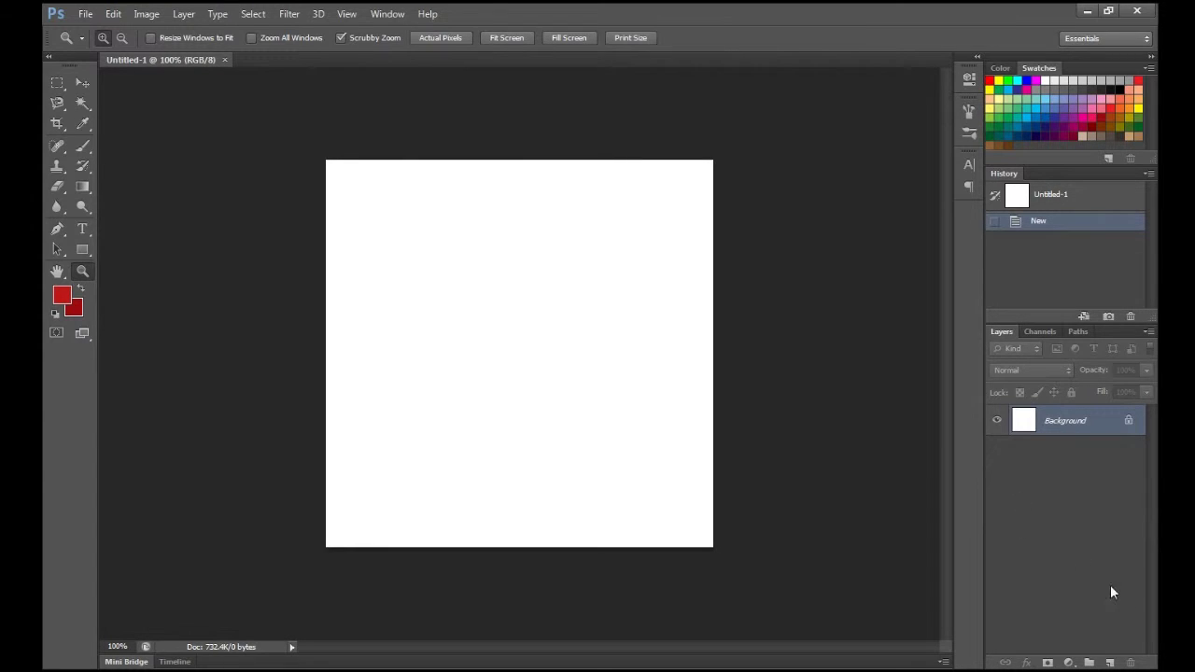
left_click(1109, 661)
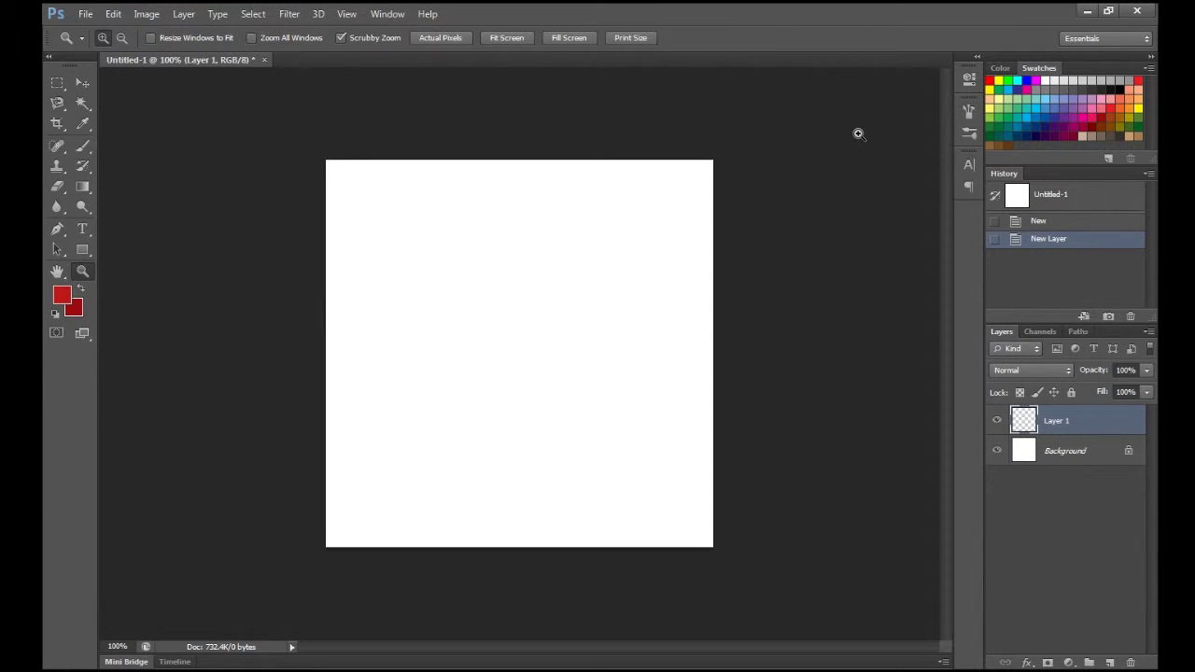
left_click(85, 14)
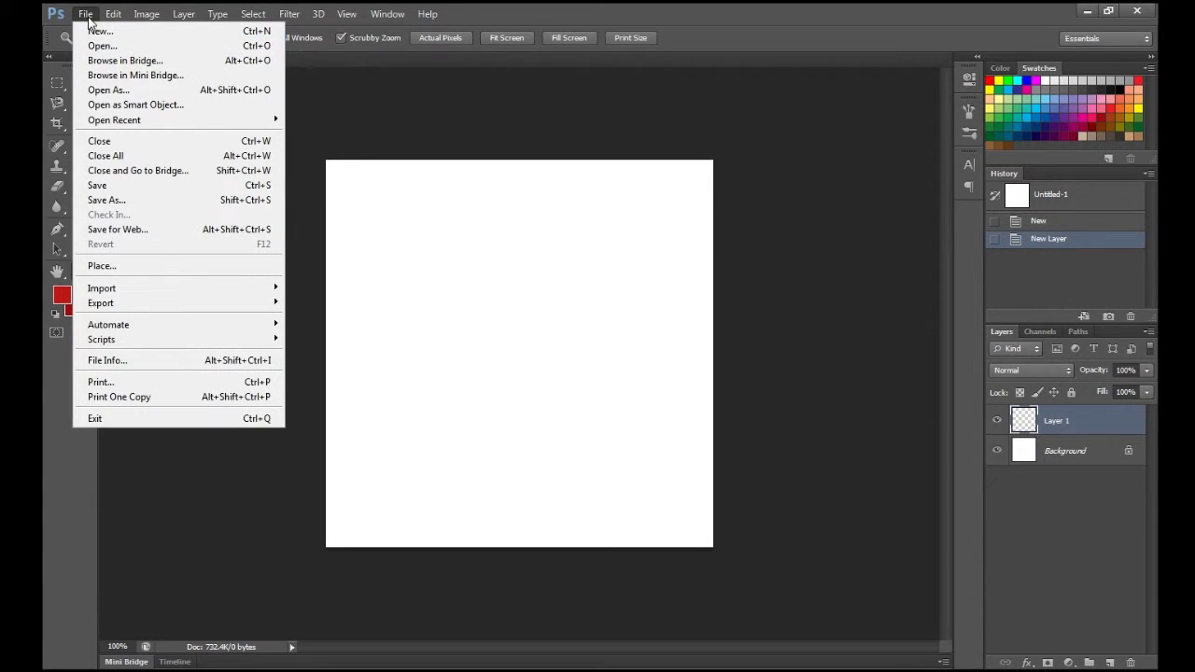
left_click(90, 19)
left_click(90, 17)
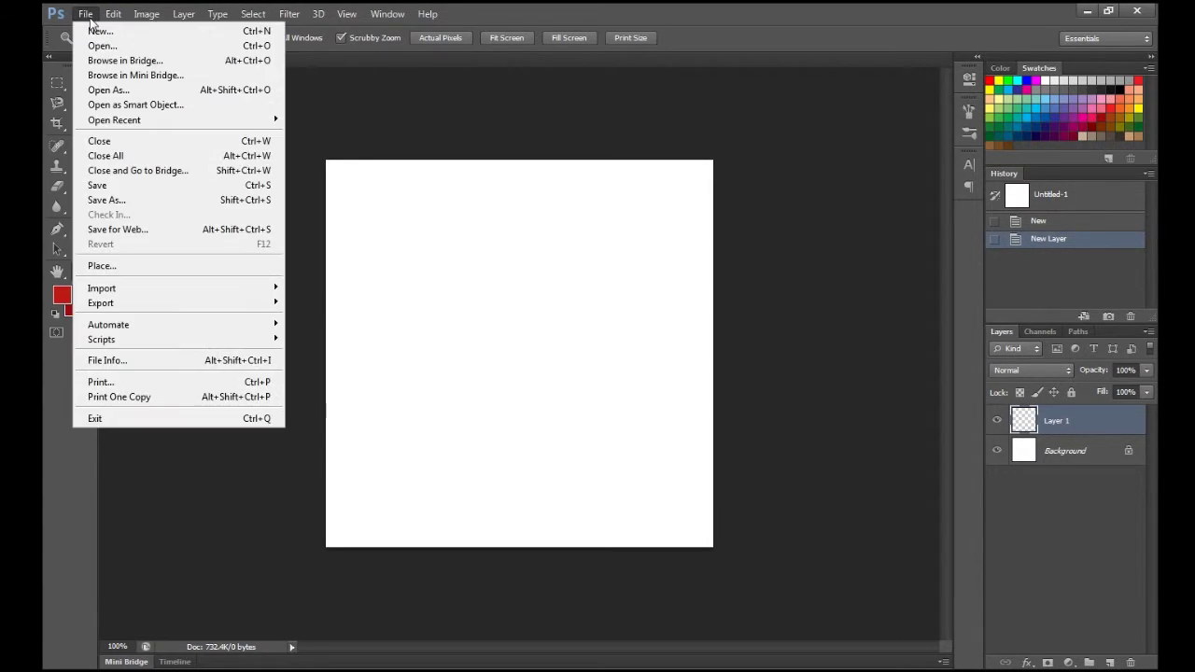
left_click(132, 269)
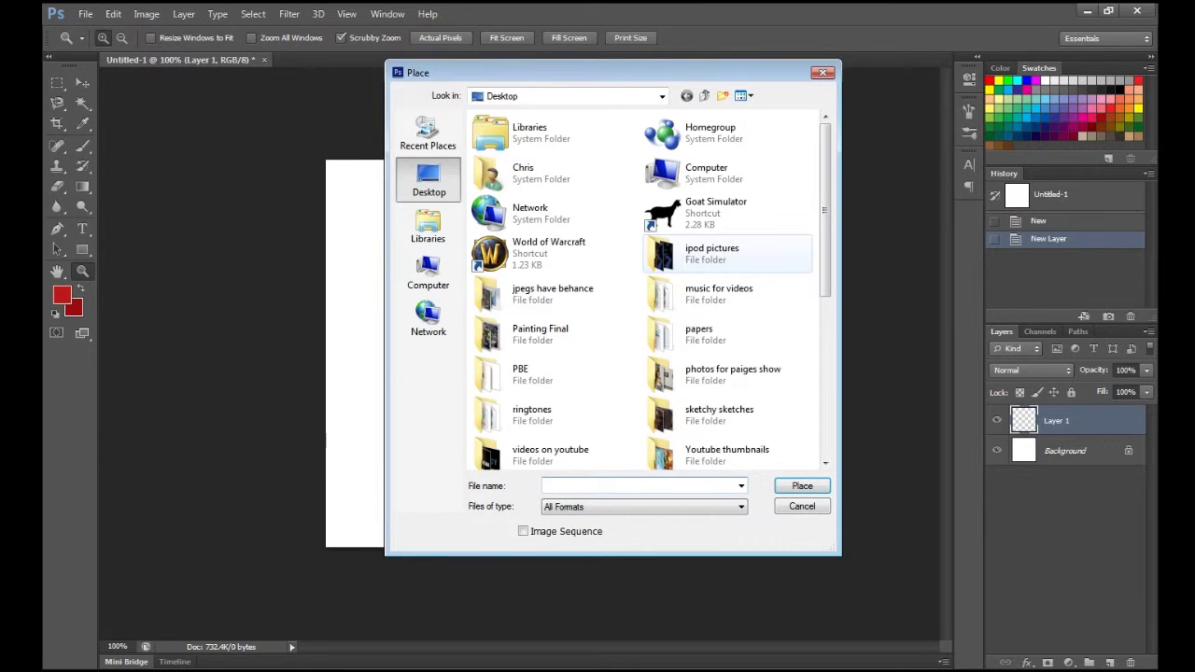
scroll(651, 290, "down", 2)
scroll(652, 289, "down", 6)
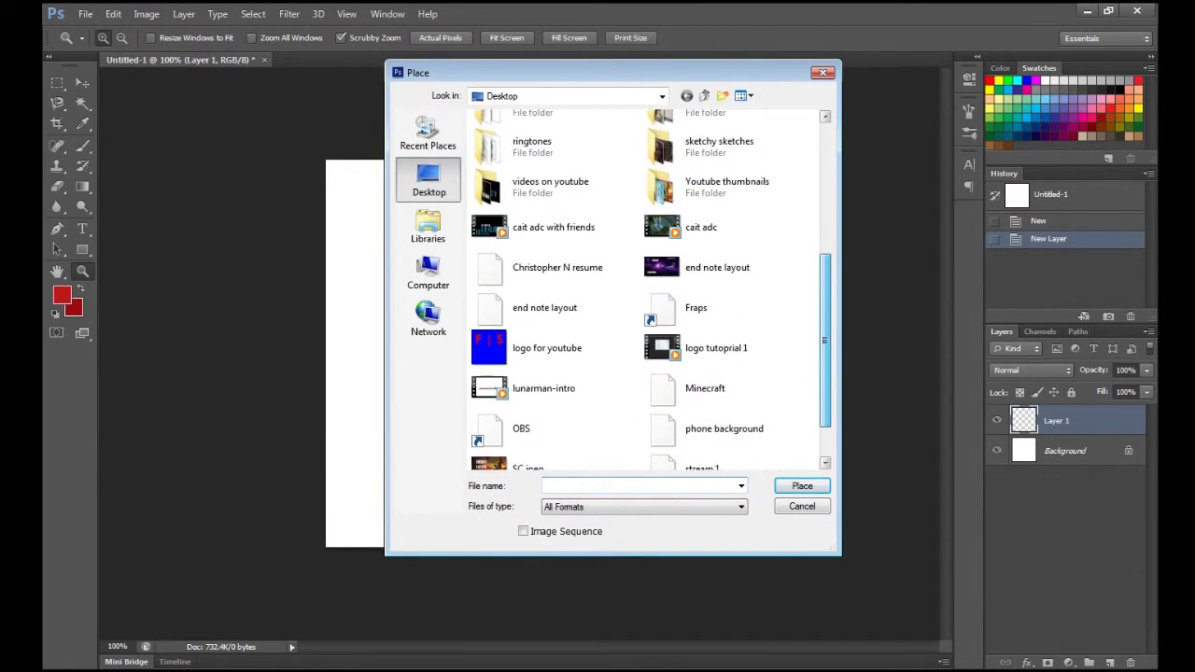
left_click(554, 410)
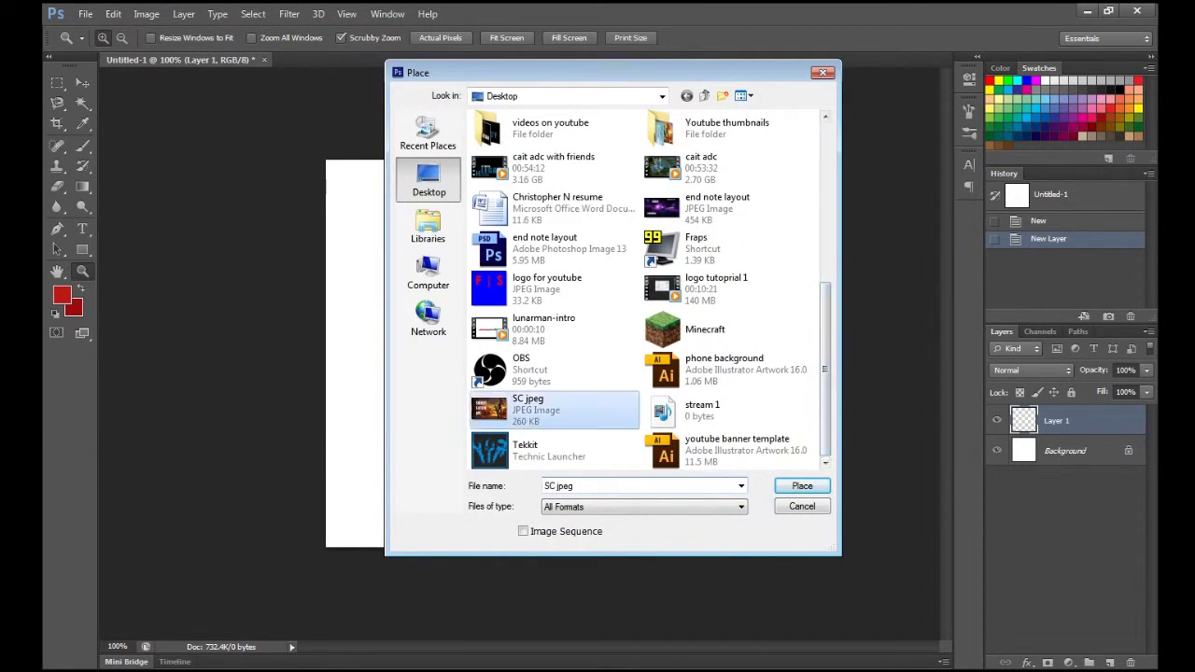
left_click(802, 486)
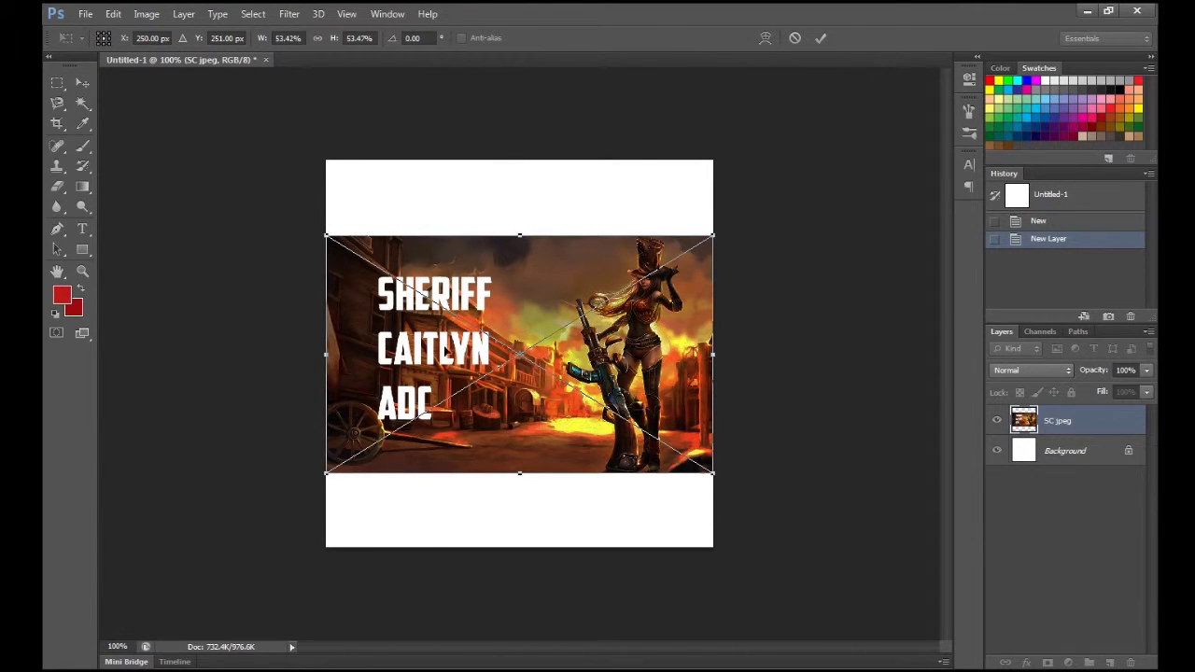
left_click_drag(713, 235, 910, 118)
left_click_drag(861, 174, 642, 239)
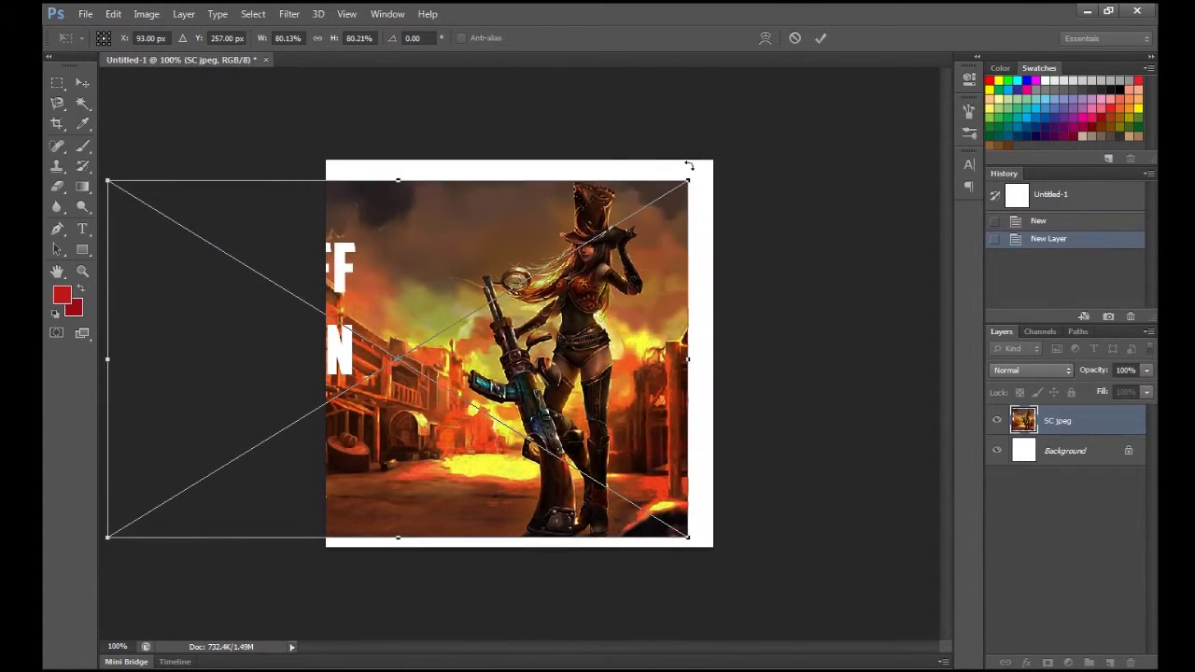
left_click_drag(688, 180, 888, 66)
left_click_drag(630, 310, 538, 321)
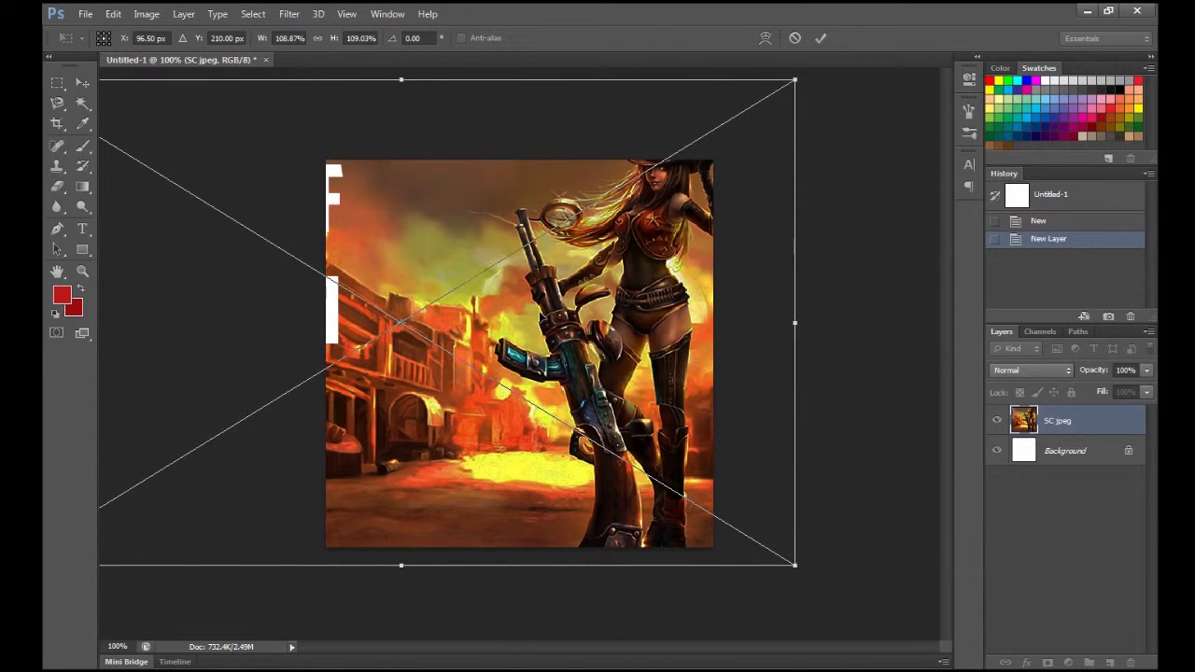
key("ctrl+z")
key("ctrl+z")
key("ctrl+z")
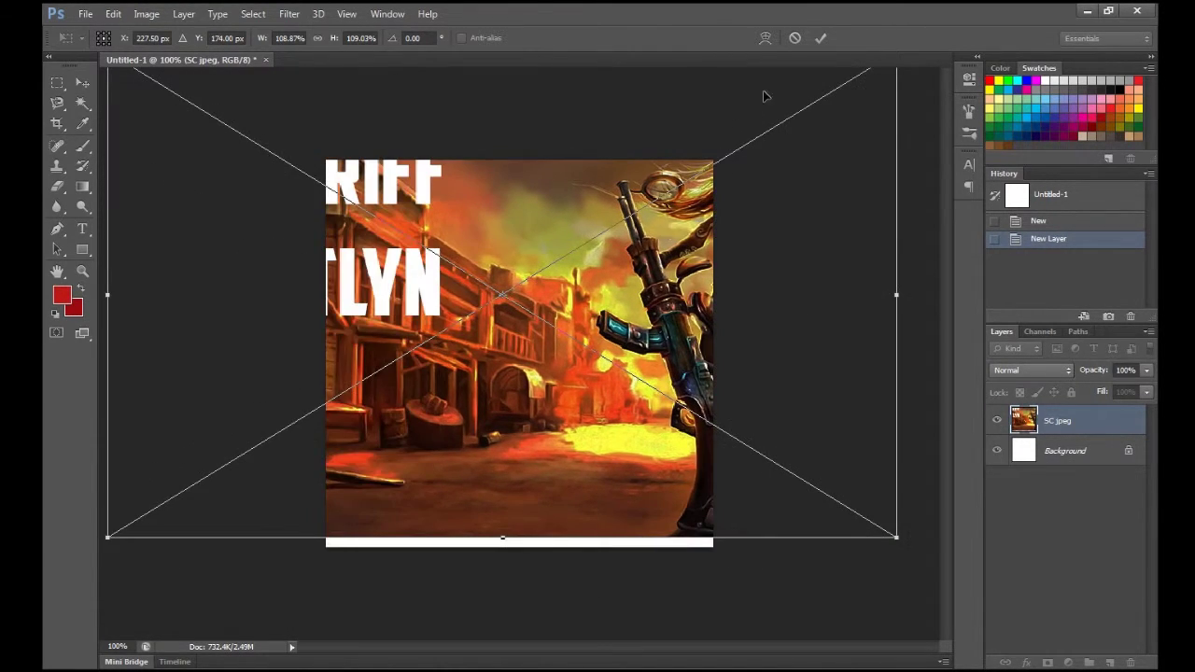
left_click(795, 38)
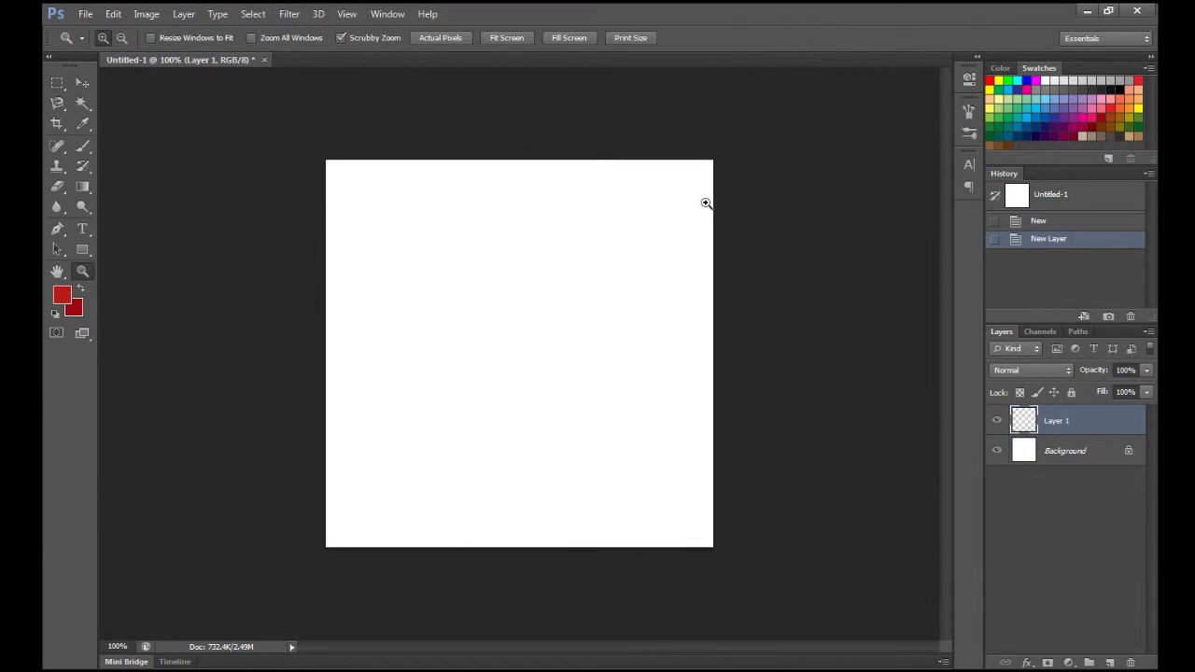
Place the SC jpeg image from the Desktop into the document at its default fitted size.
left_click(84, 13)
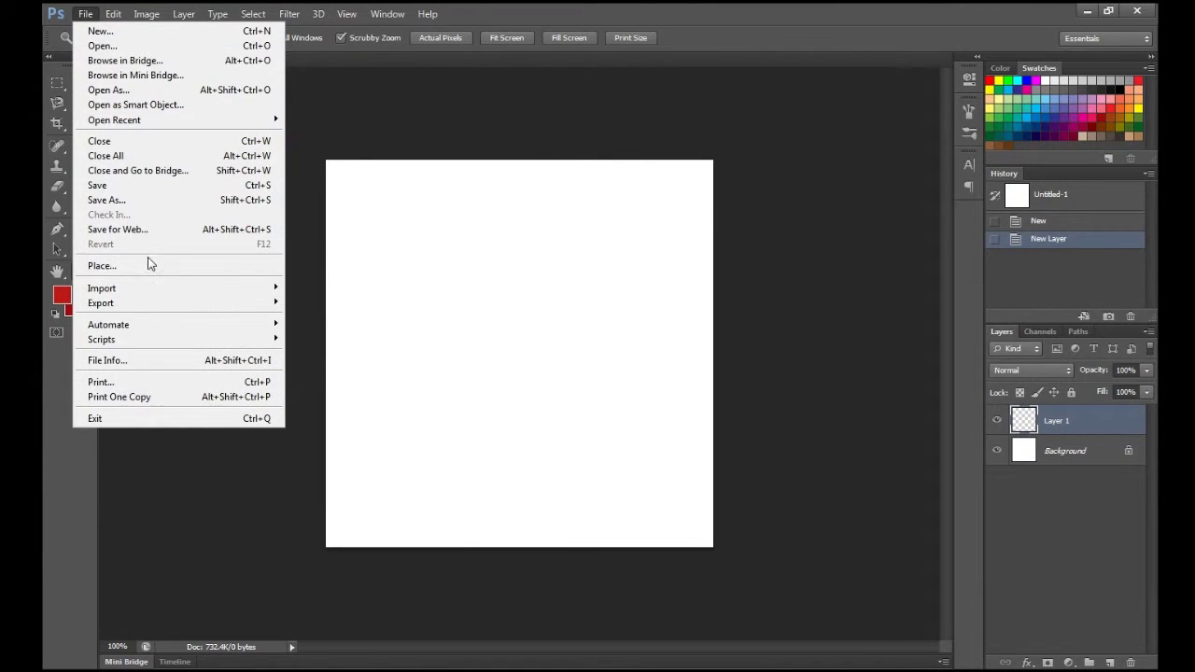
left_click(149, 264)
scroll(645, 290, "down", 1)
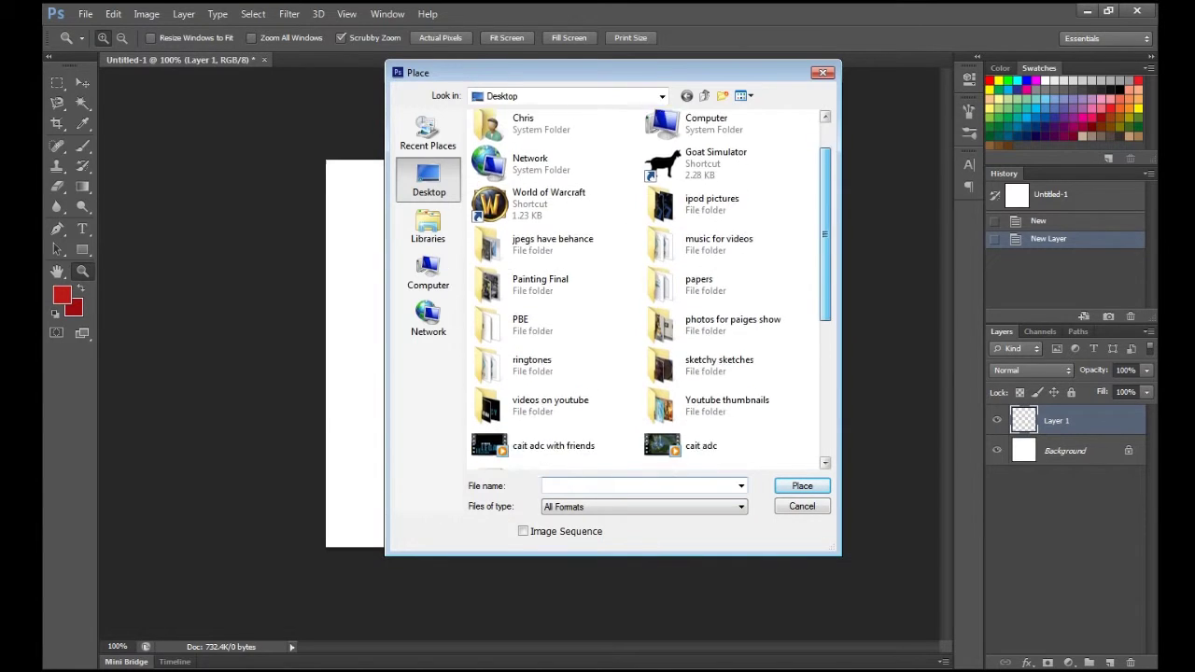
scroll(555, 373, "down", 5)
left_click(527, 408)
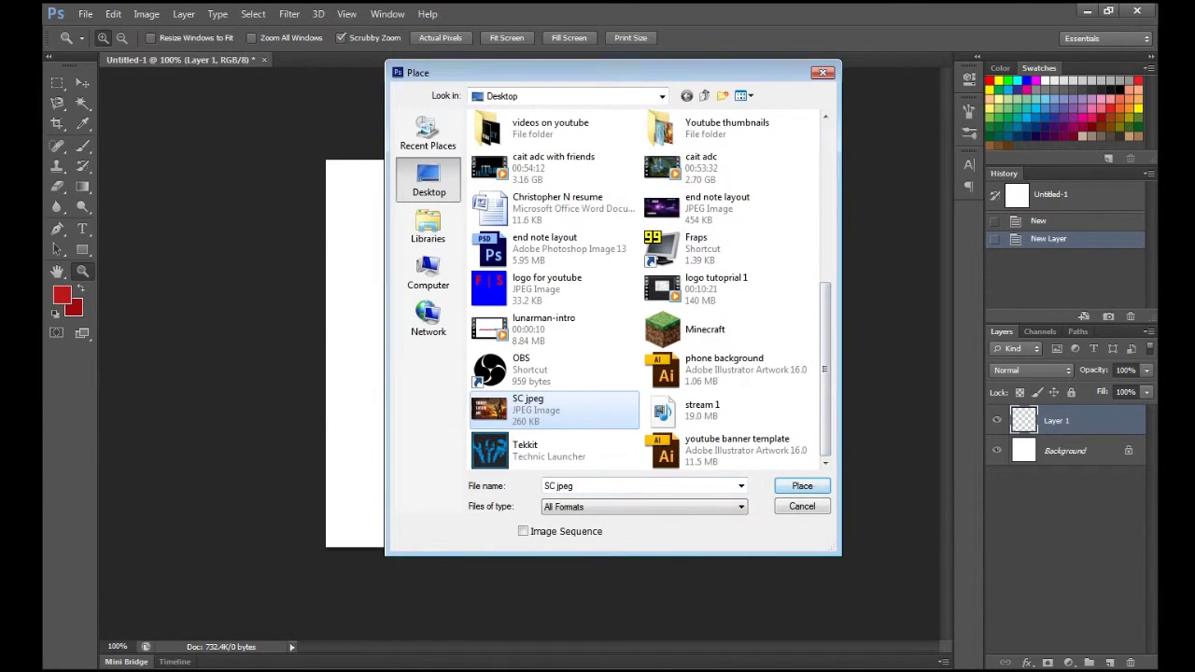
double_click(527, 408)
key("Return")
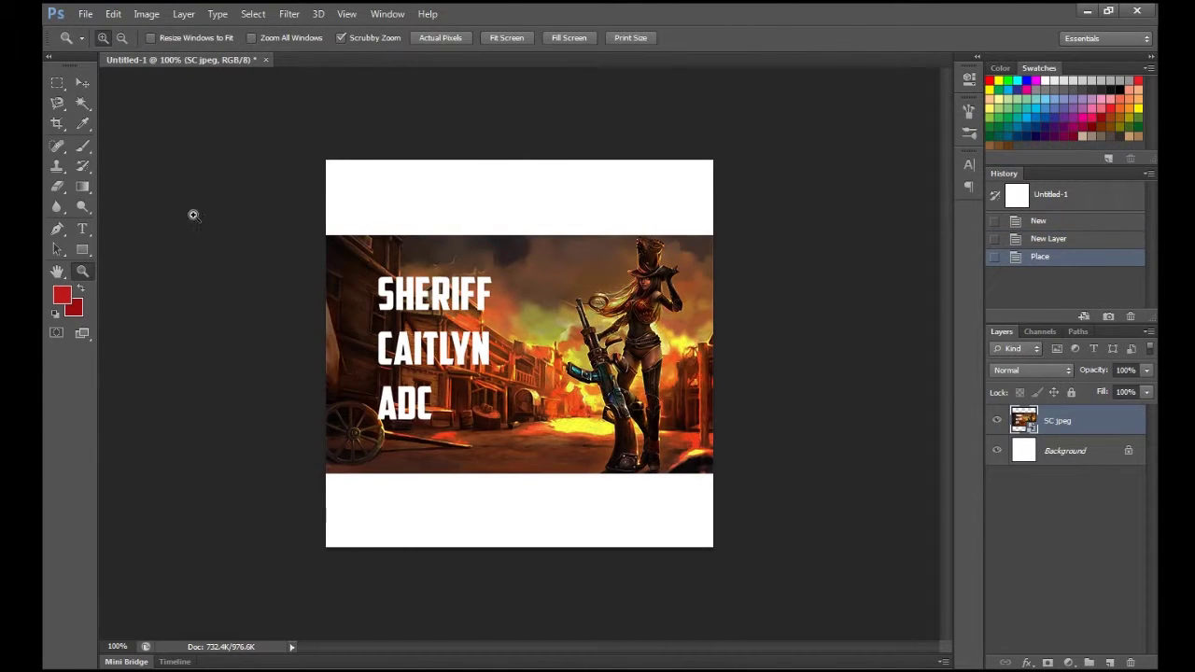
Apply a crop that follows the existing edges of the square canvas.
left_click(57, 124)
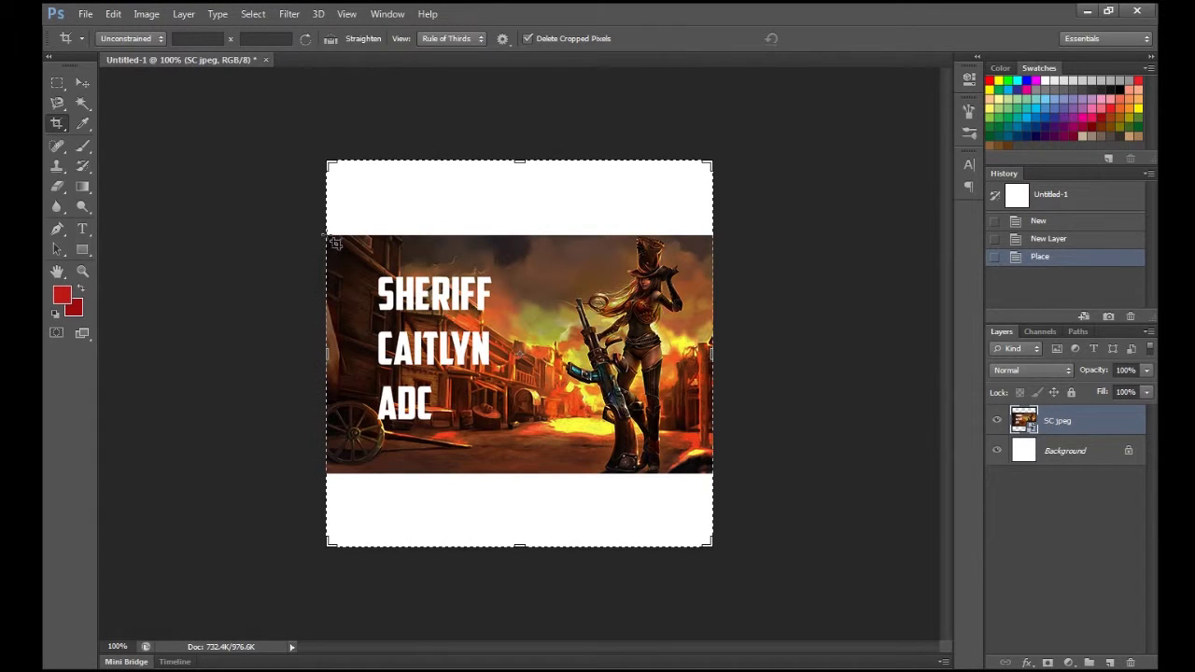
left_click(327, 161)
mouse_move(328, 162)
left_mouse_down()
mouse_move(349, 188)
mouse_move(328, 162)
left_mouse_up()
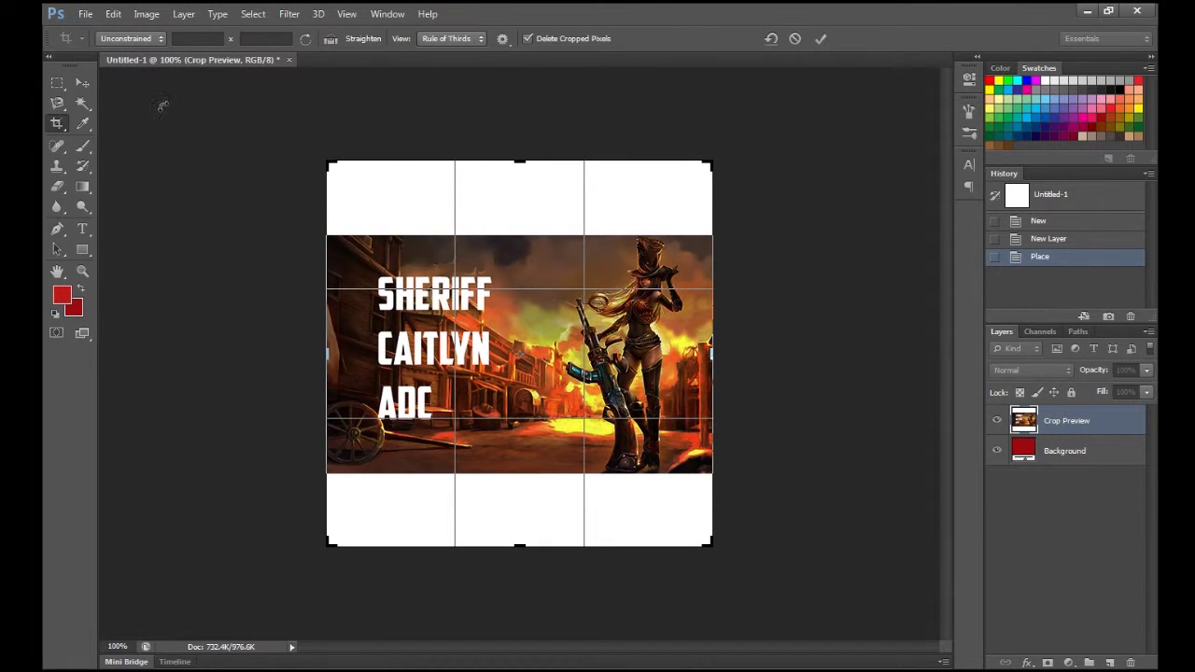
left_click(822, 39)
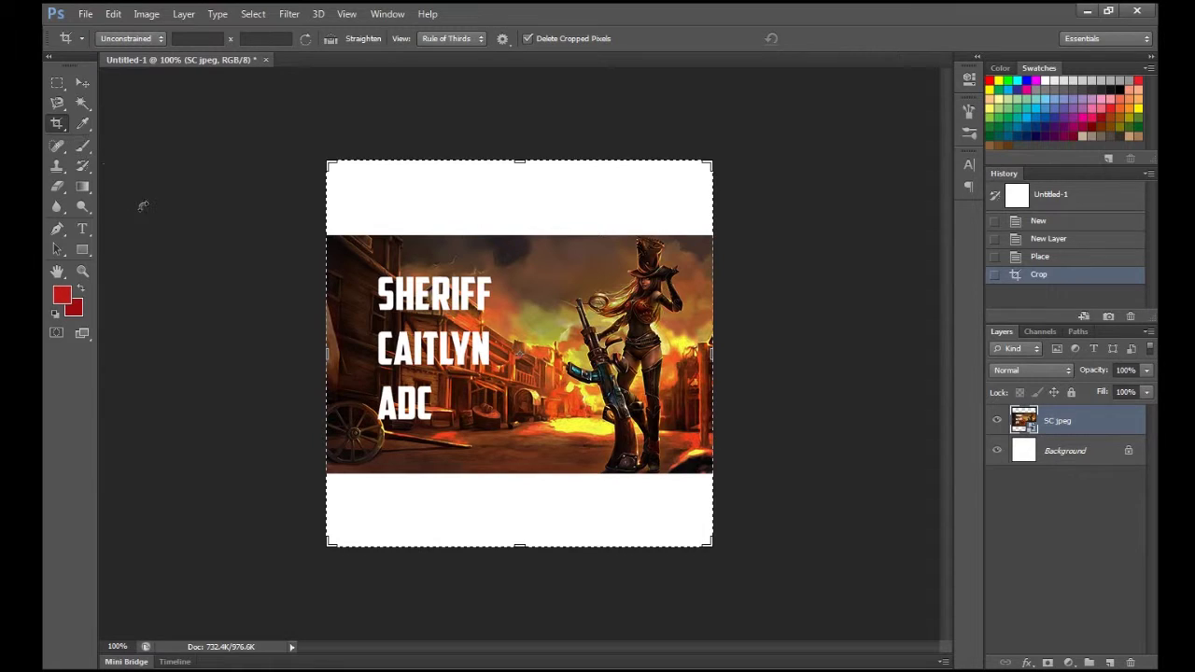
Free-transform the placed image to about 122% and position it so the hatted character fills the canvas and the title text falls outside.
left_click(73, 83)
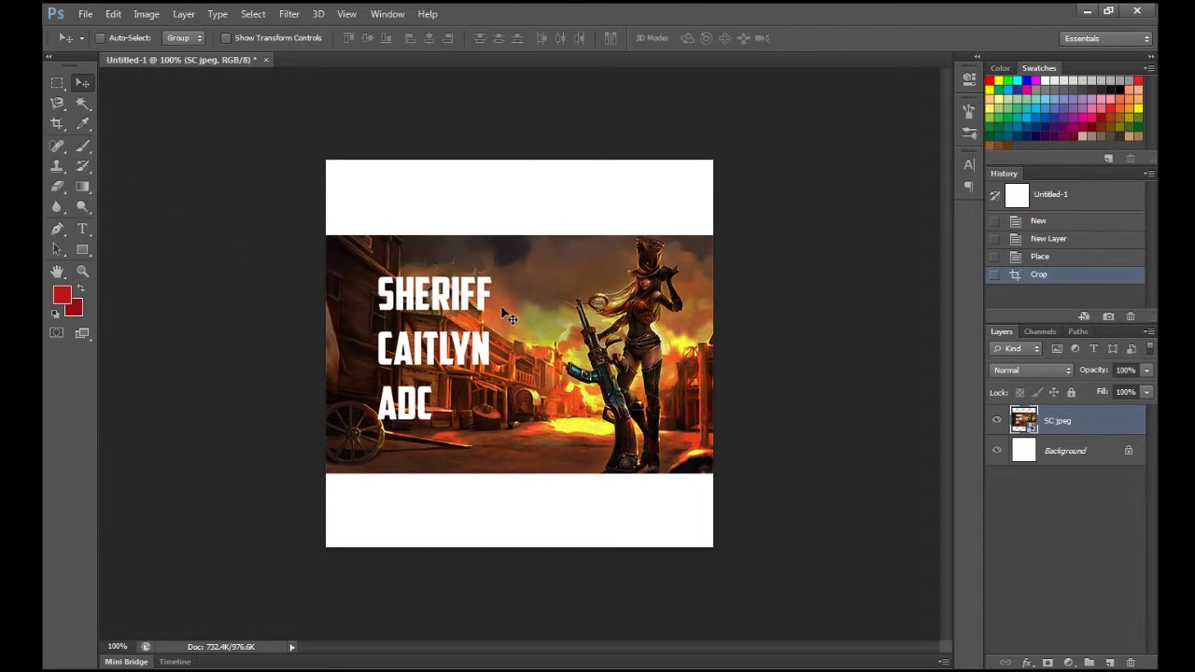
key("ctrl+t")
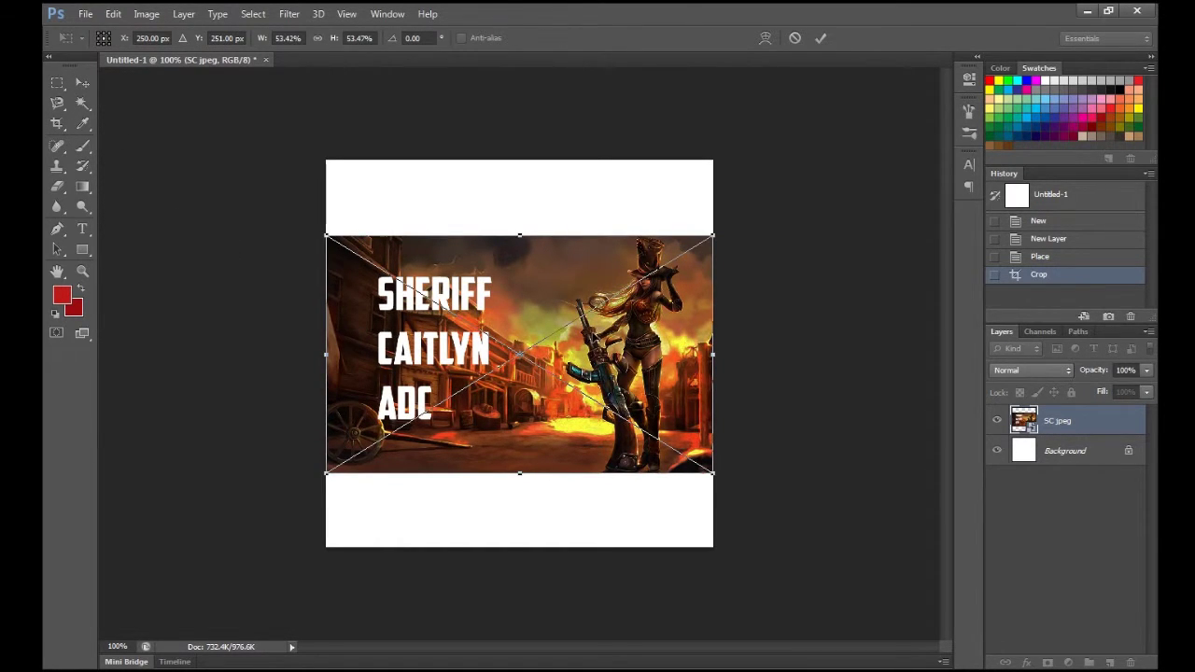
left_click_drag(712, 237, 907, 111)
left_click_drag(653, 256, 408, 340)
left_click_drag(659, 200, 978, 34)
left_click_drag(671, 300, 421, 447)
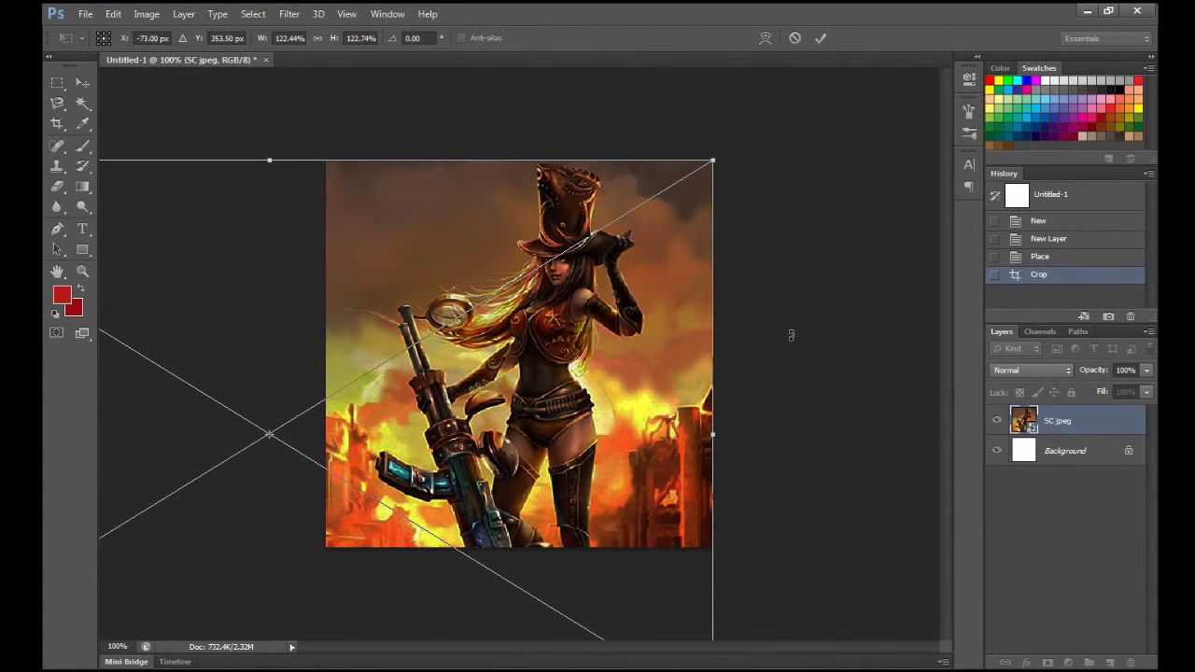
key("Return")
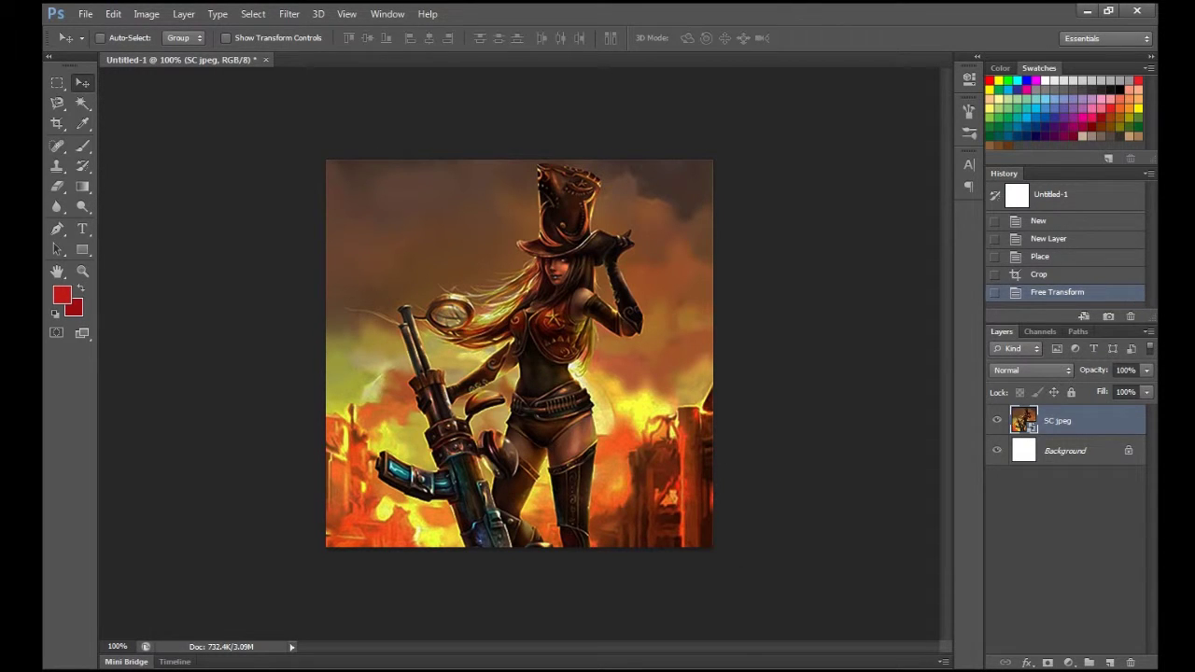
Add a new empty layer above the artwork and rasterize the SC jpeg layer.
left_click(1109, 662)
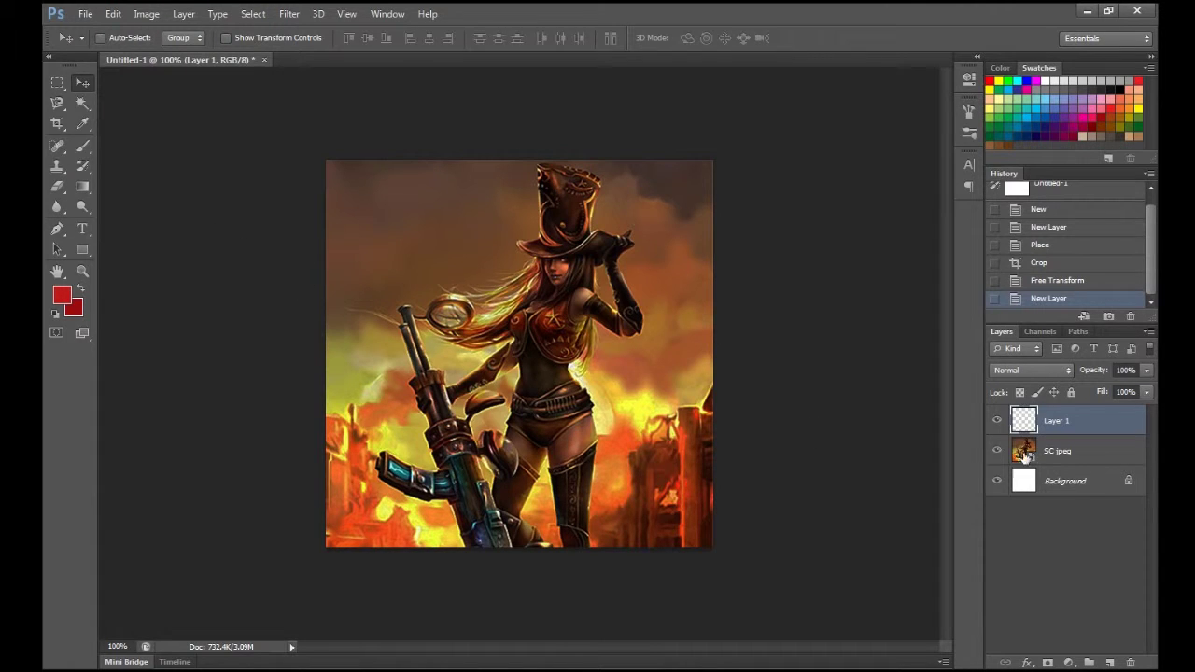
left_click(1063, 453)
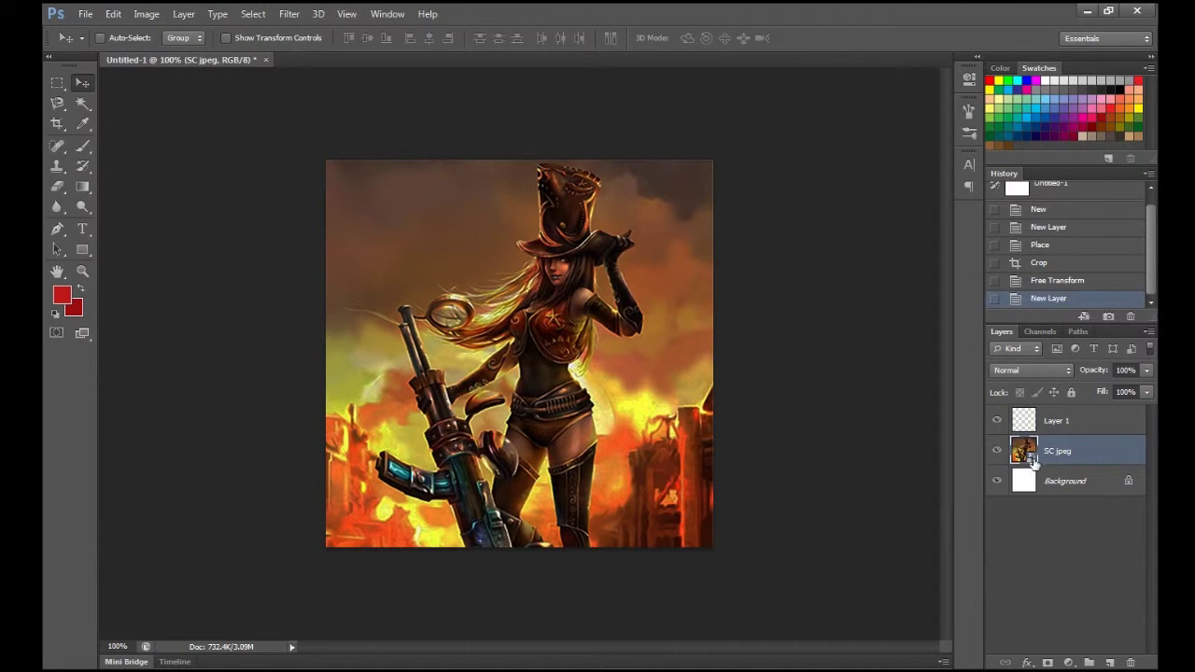
right_click(1055, 459)
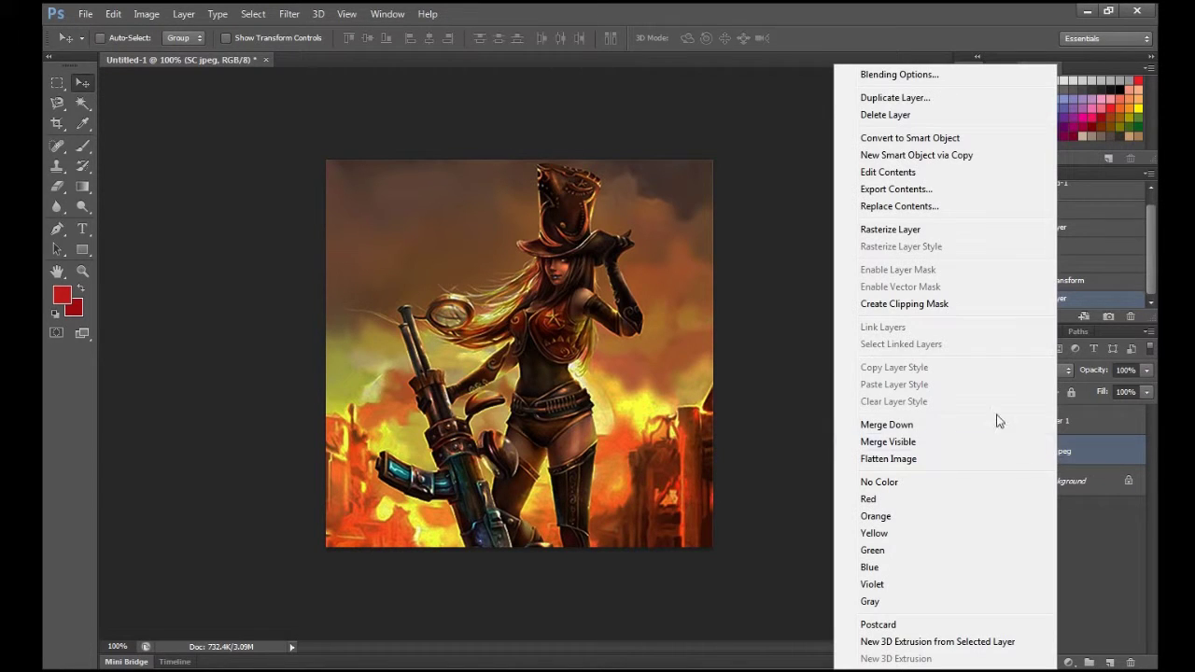
left_click(767, 295)
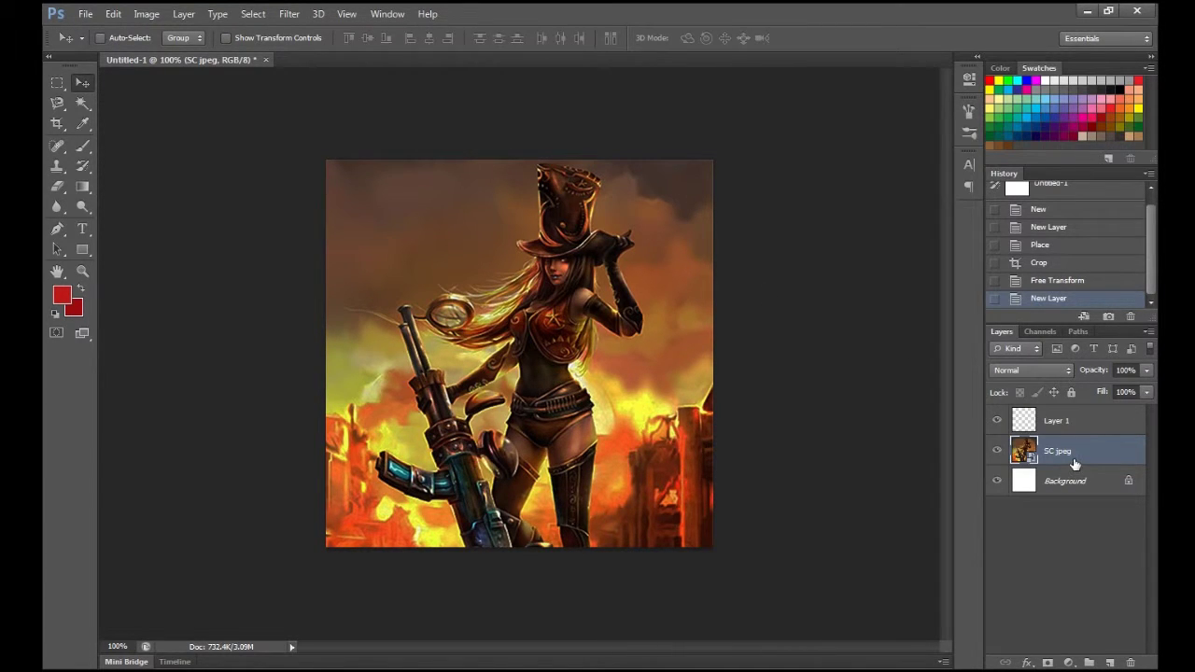
left_click(146, 13)
mouse_move(183, 62)
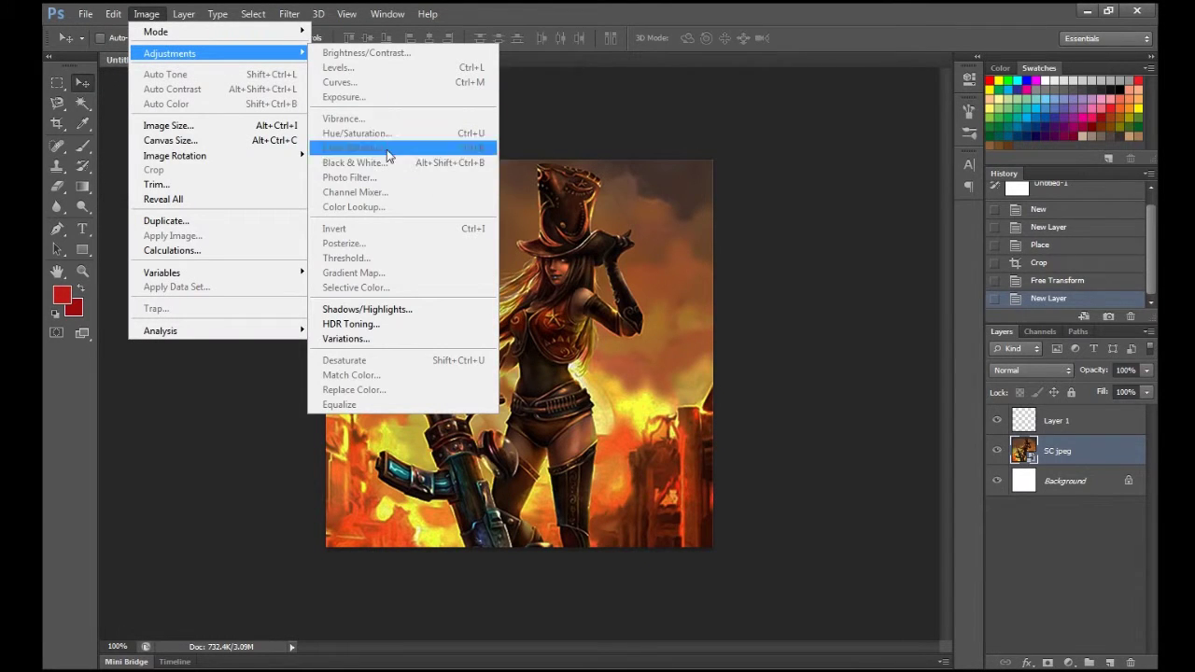
left_click(805, 250)
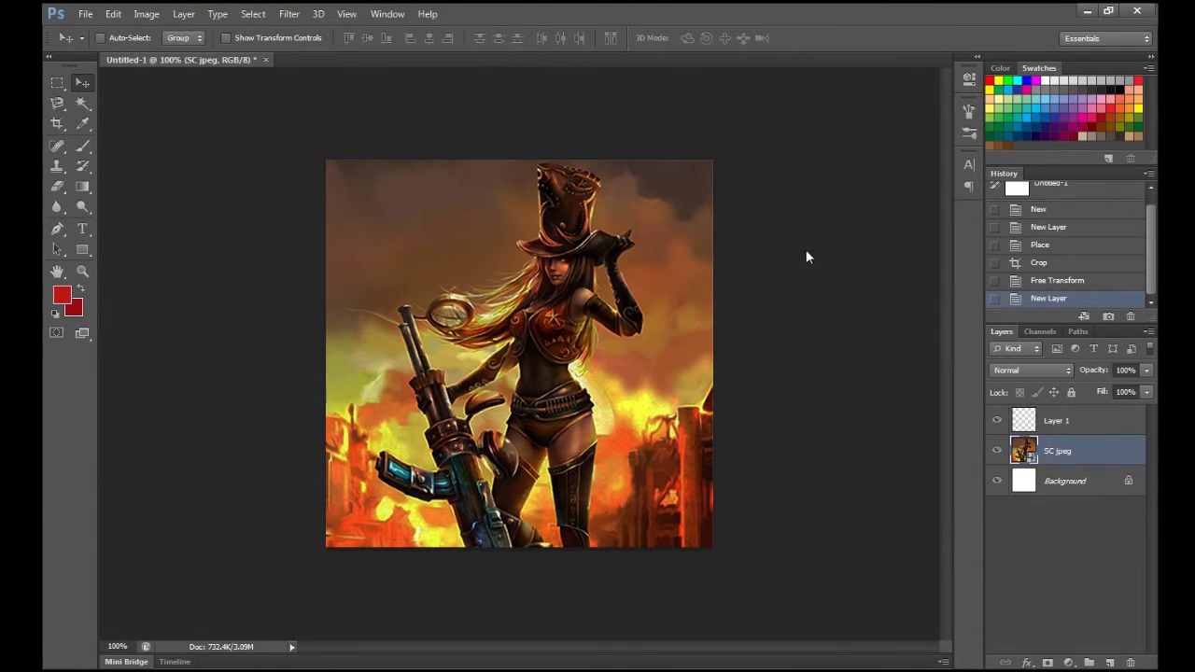
right_click(1044, 452)
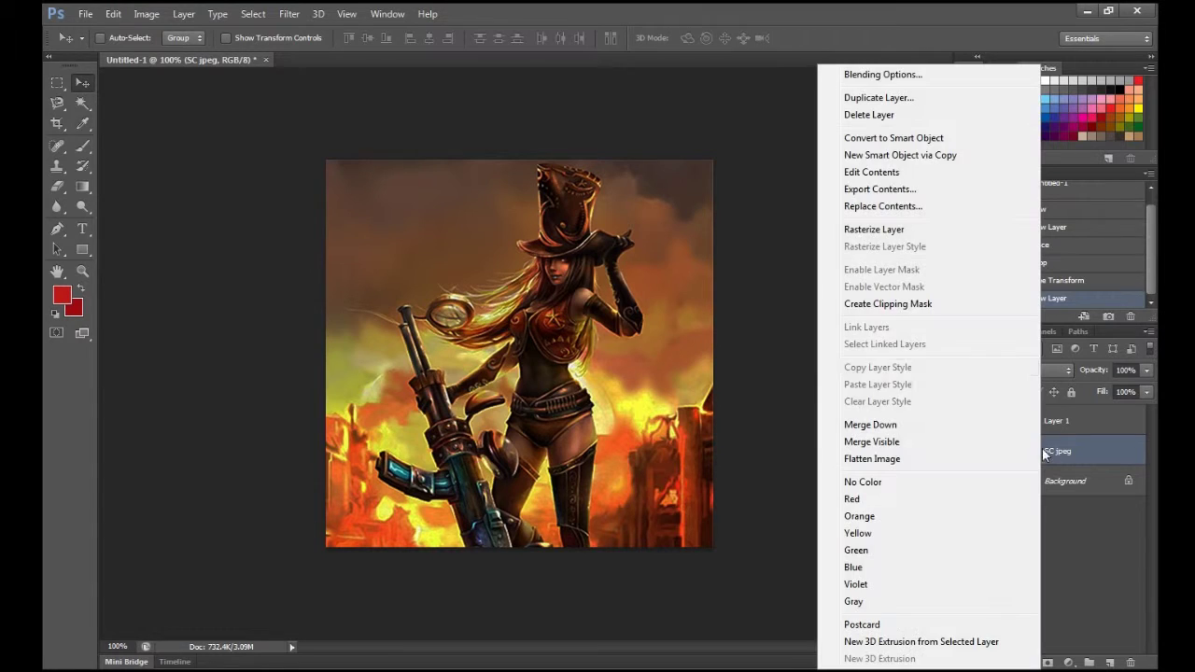
left_click(893, 233)
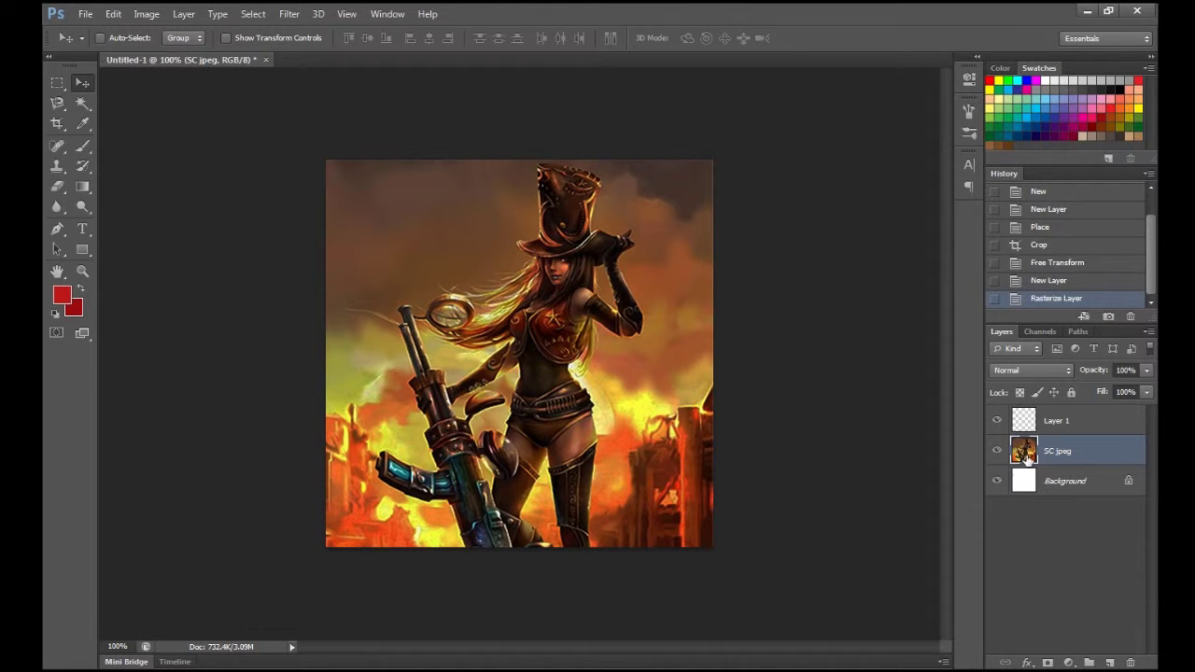
Look over the image adjustments available for the rasterized artwork and make the empty Layer 1 active.
left_click(146, 13)
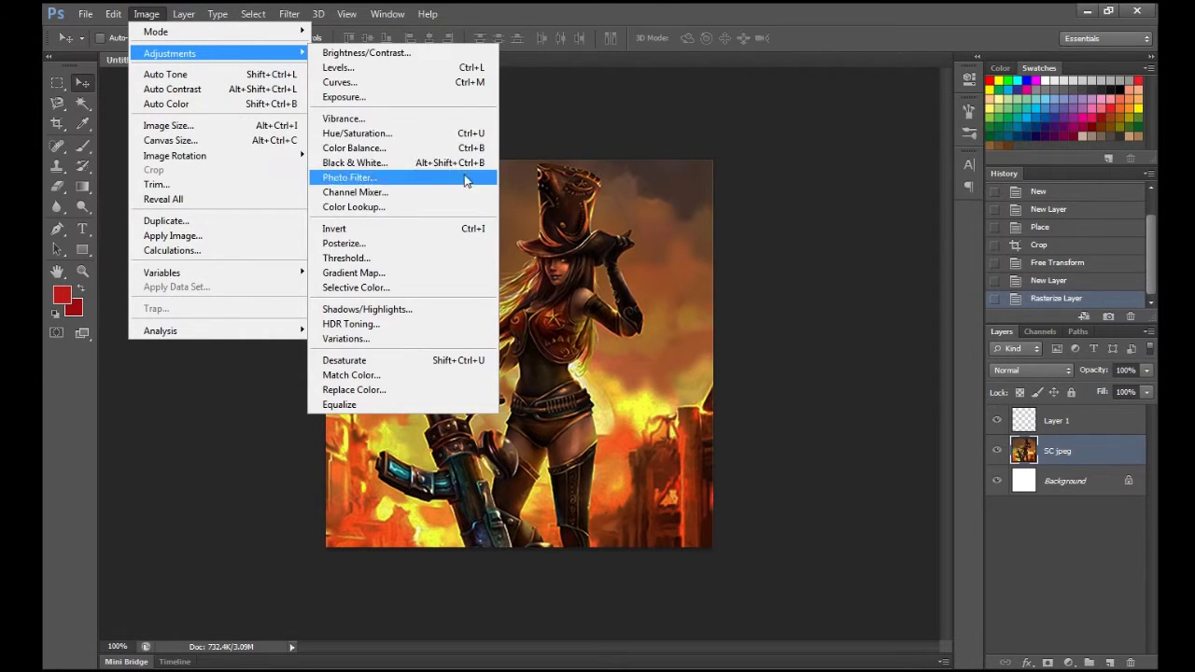
left_click(777, 160)
left_click(1069, 424)
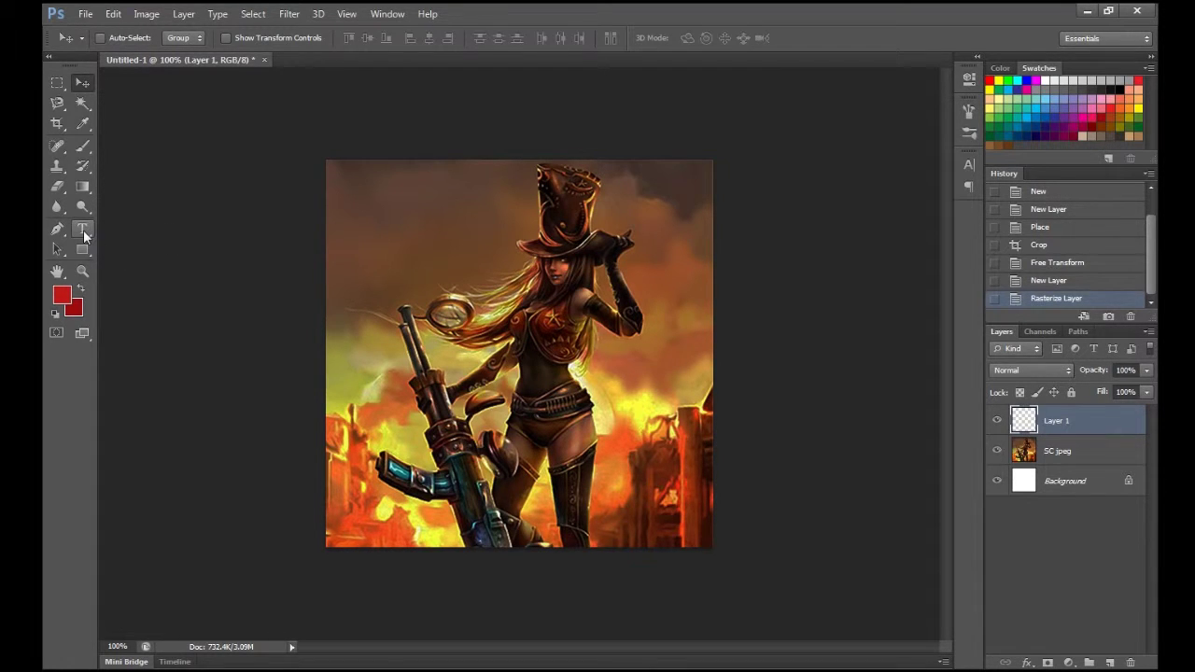
Rename the empty layer above the artwork to "text".
double_click(1065, 424)
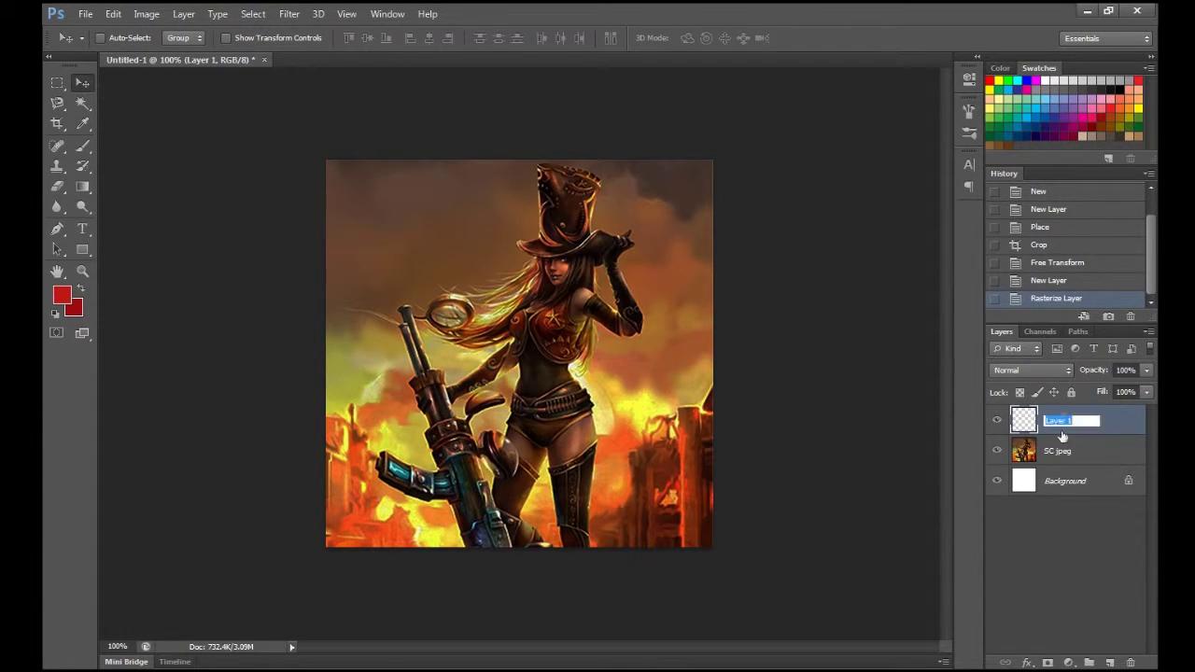
type("text")
key("Return")
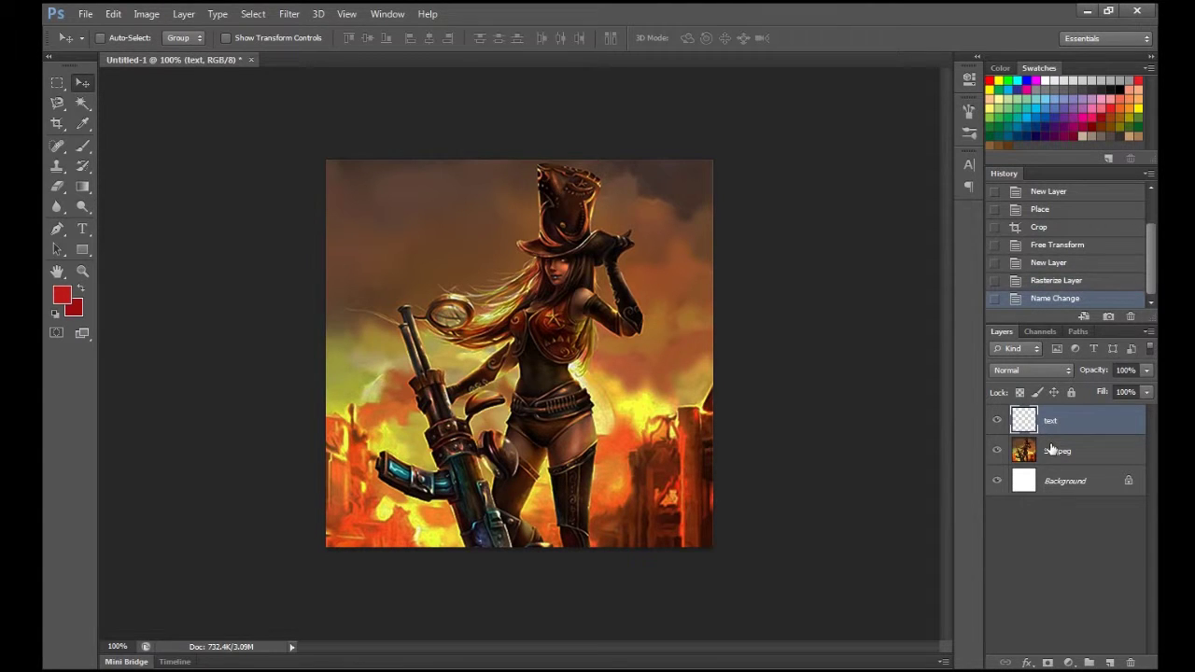
Add the title "Femcar" in 48 pt Century Gothic Bold red on the text layer, near the artwork's lower left.
left_click(83, 228)
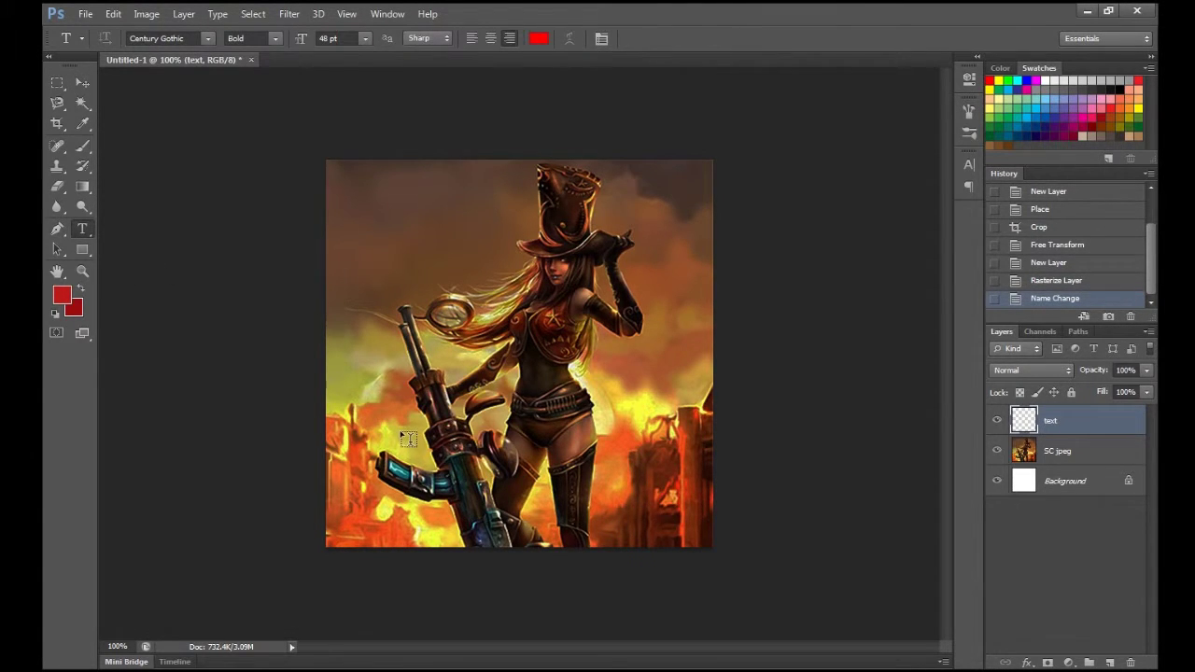
left_click(402, 433)
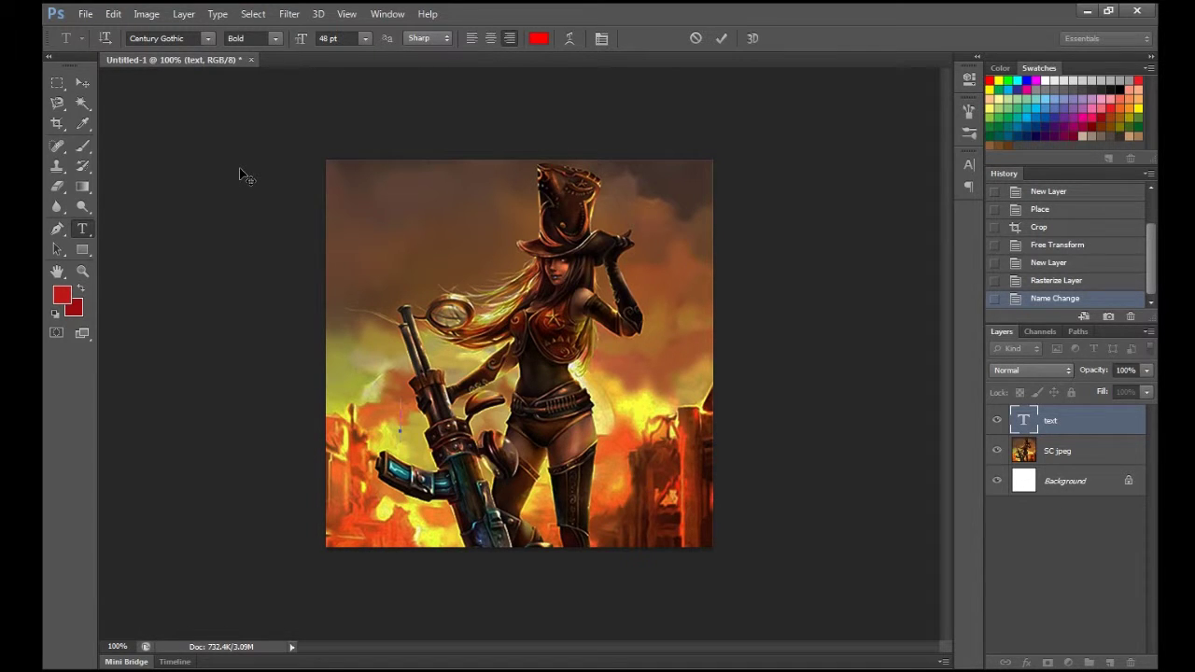
type("Fem")
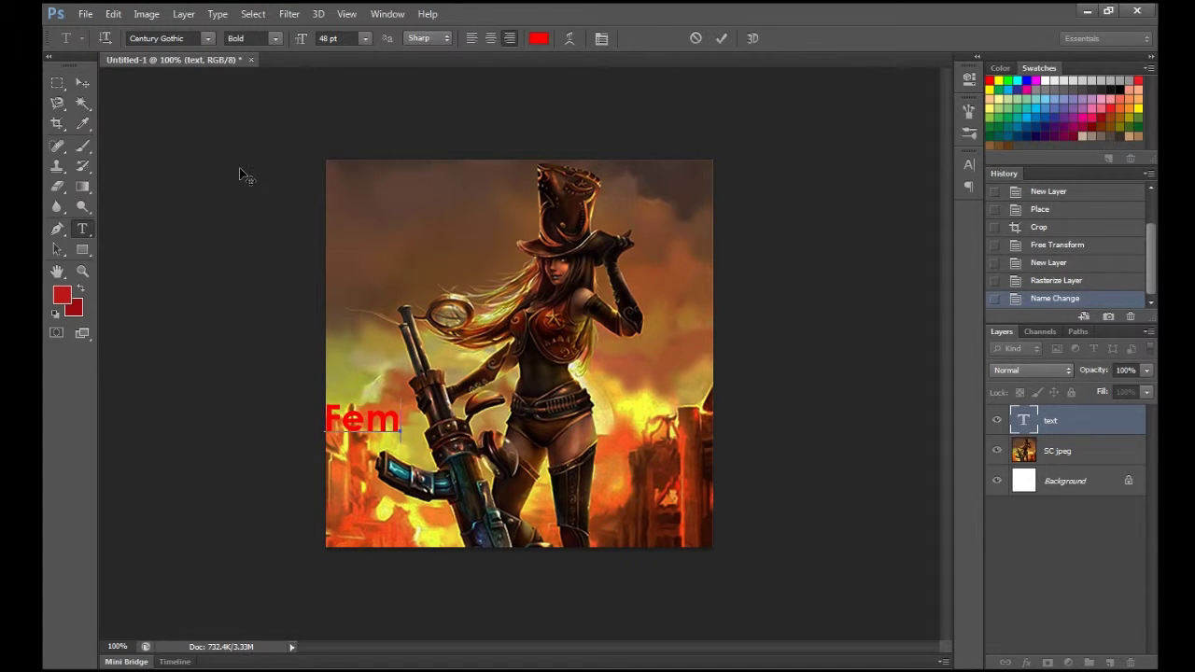
type("car")
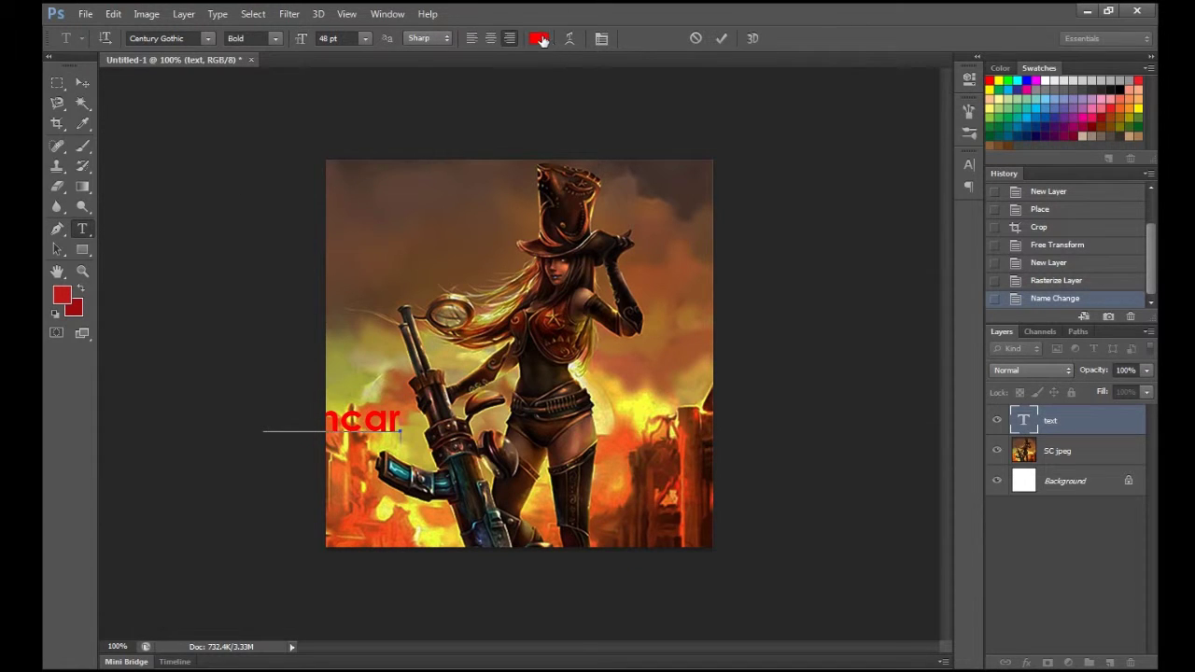
left_click(82, 82)
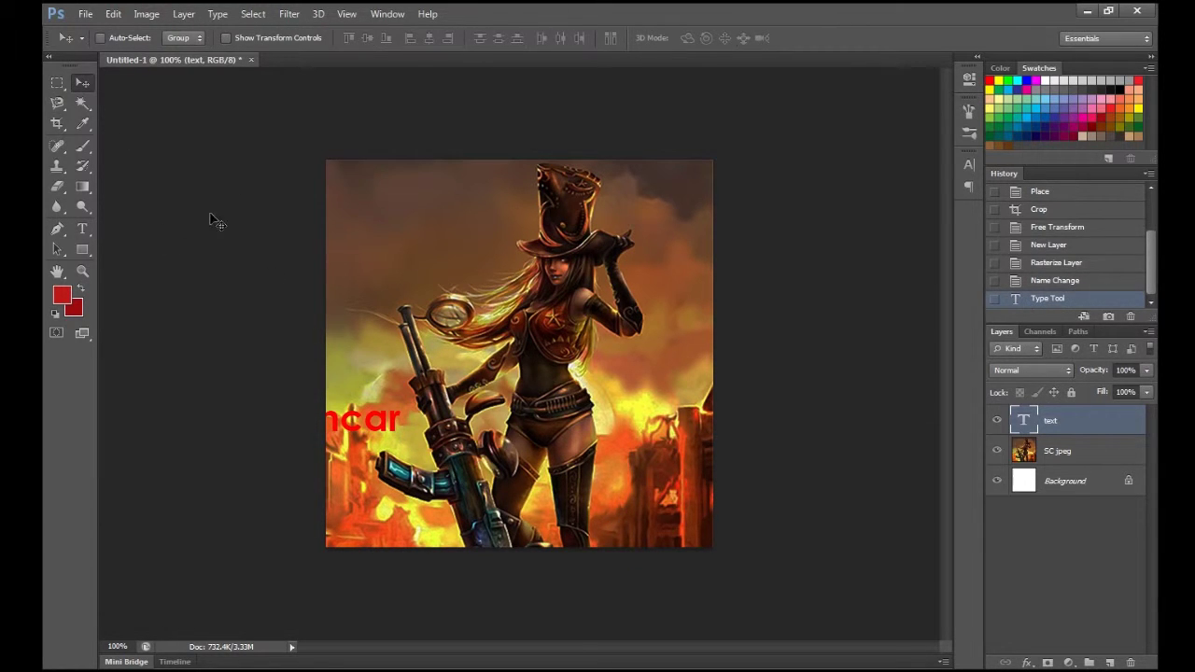
Free-transform the Femcar title to about 244% and place it across the lower part of the artwork, over the character's legs.
left_click_drag(360, 434, 441, 212)
key("ctrl+t")
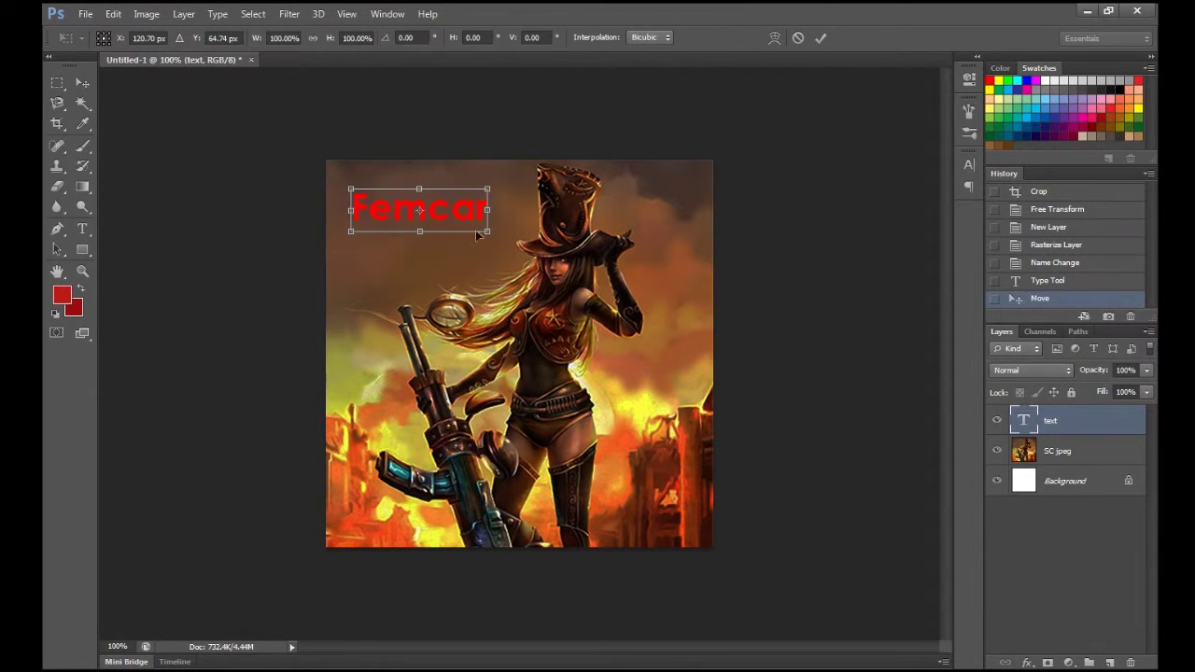
left_click_drag(491, 236, 680, 351)
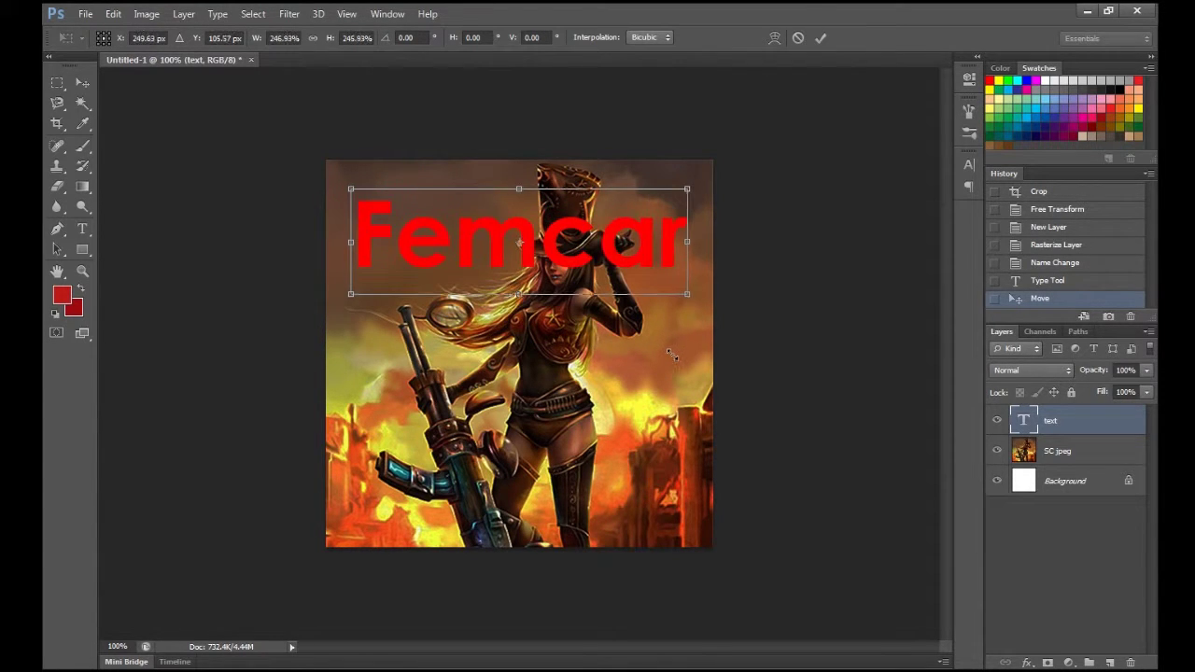
left_click_drag(645, 270, 650, 510)
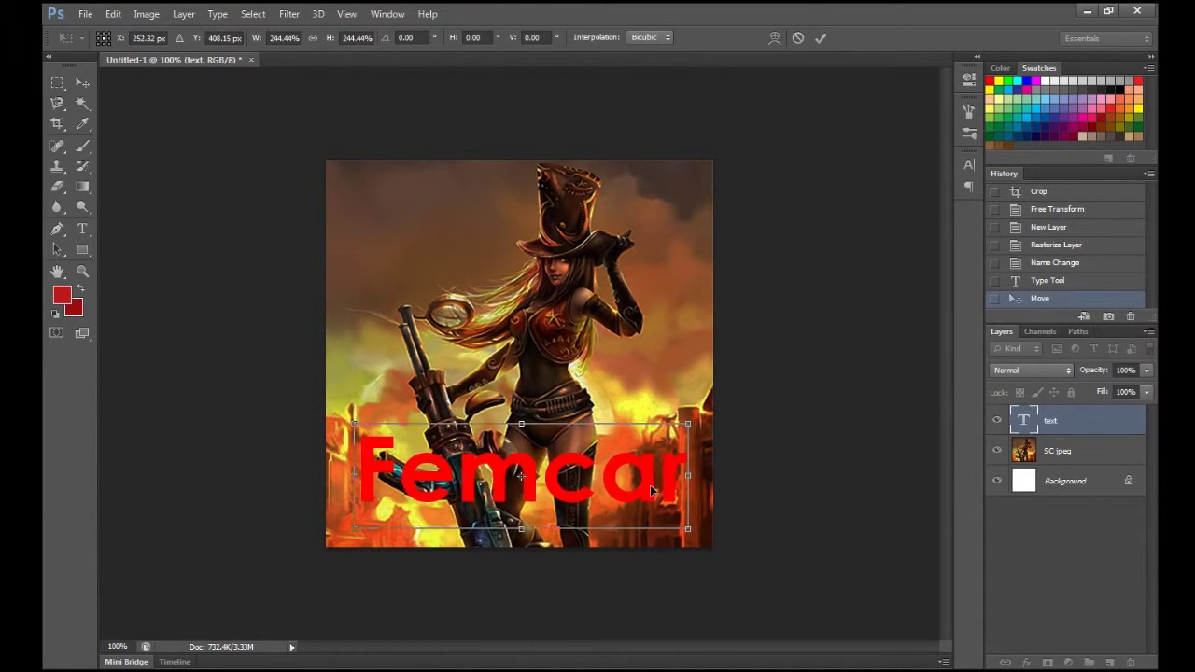
key("Return")
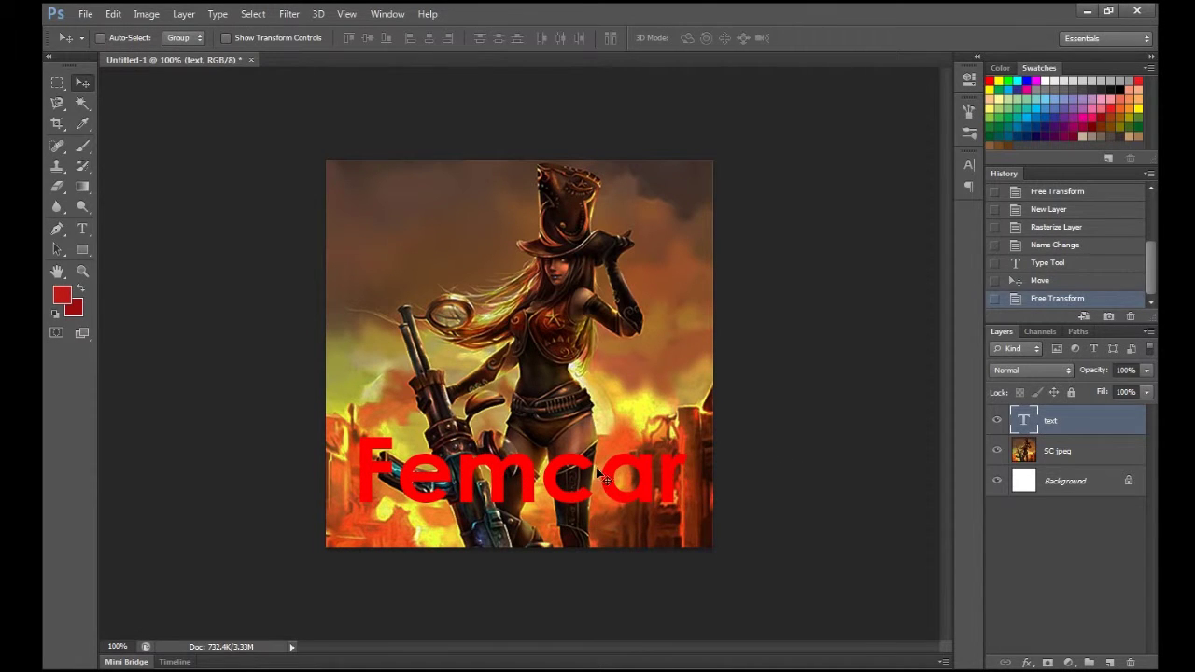
Recolor the whole Femcar title white.
left_click(83, 231)
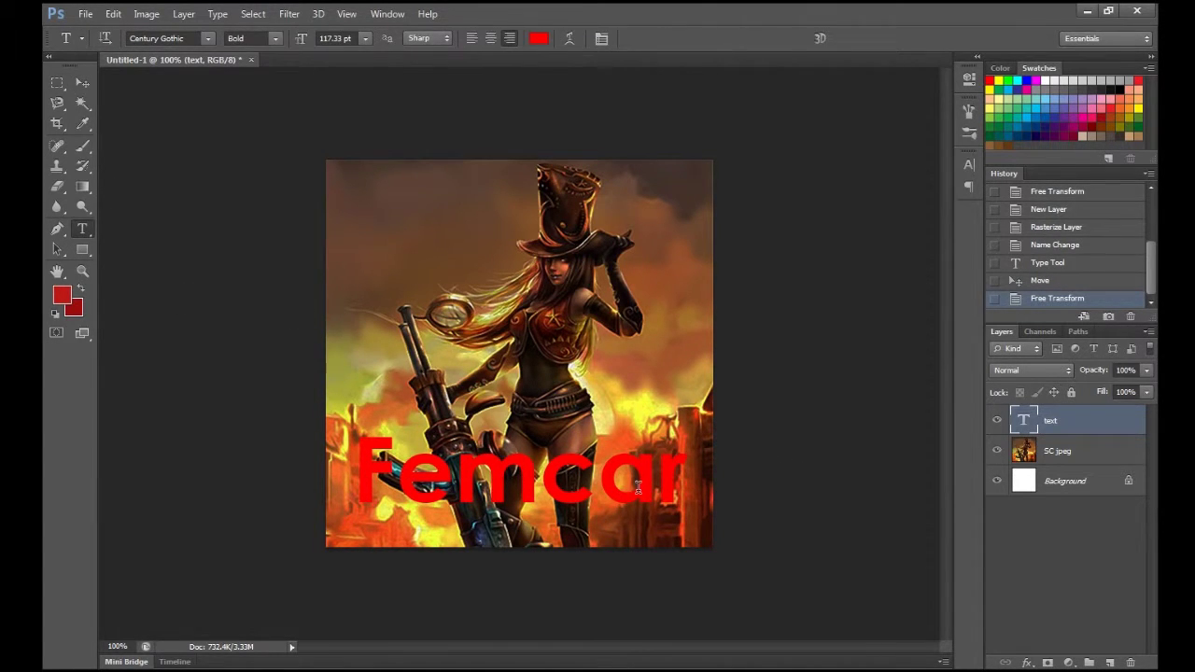
left_click_drag(682, 478, 350, 476)
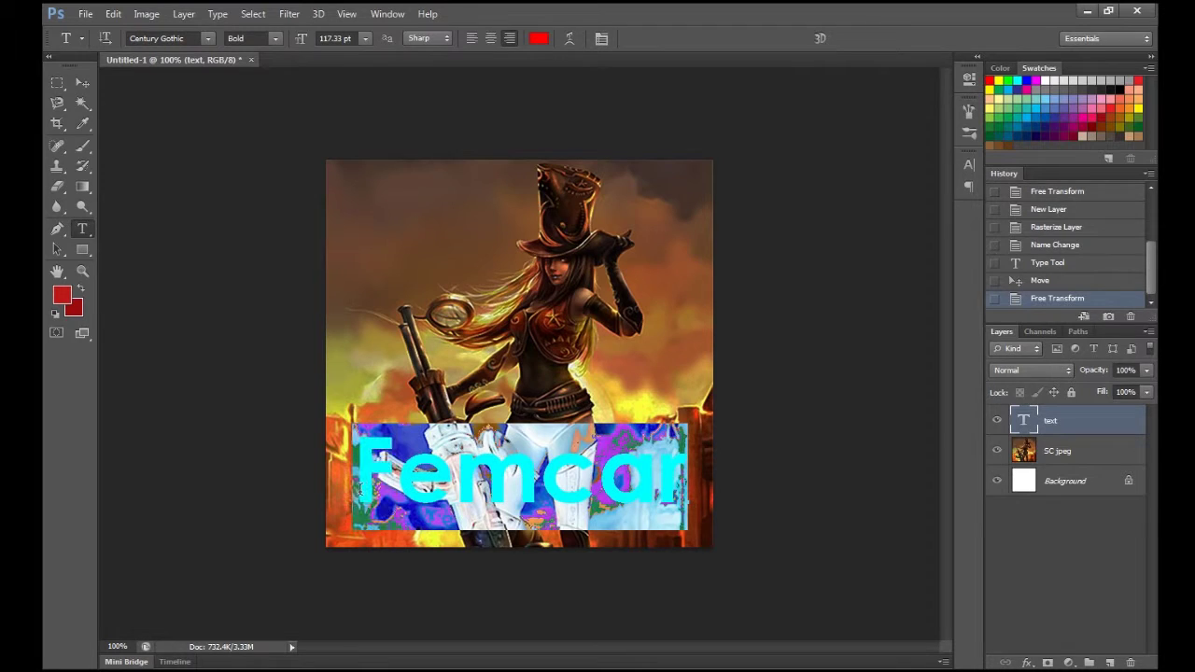
left_click(539, 38)
left_click_drag(465, 382, 459, 374)
left_click(827, 365)
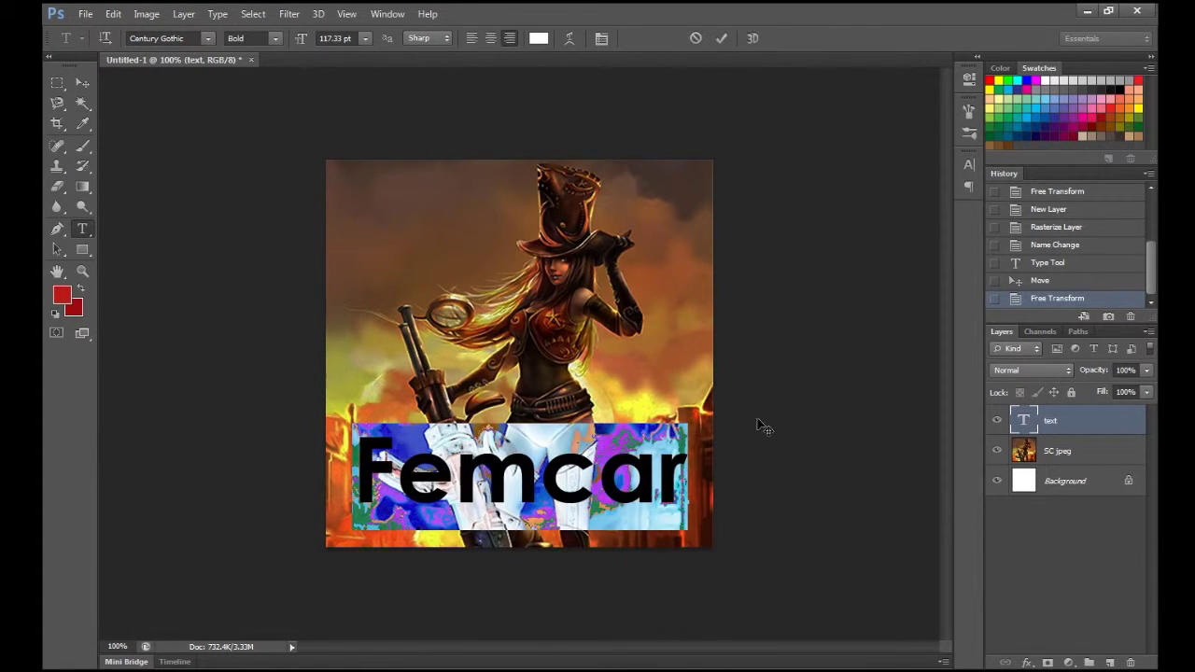
left_click(85, 89)
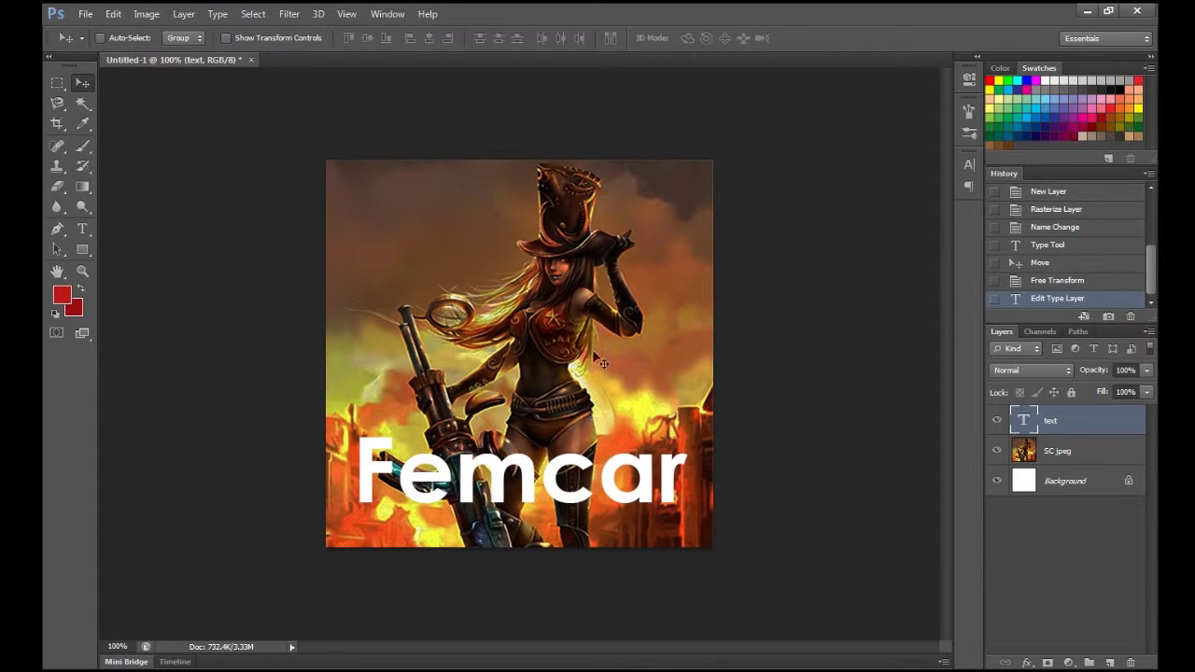
Examine how legible the artwork and title are at thumbnail size, down to 16.7%, and return to 100%.
key("z")
left_click_drag(574, 340, 525, 343)
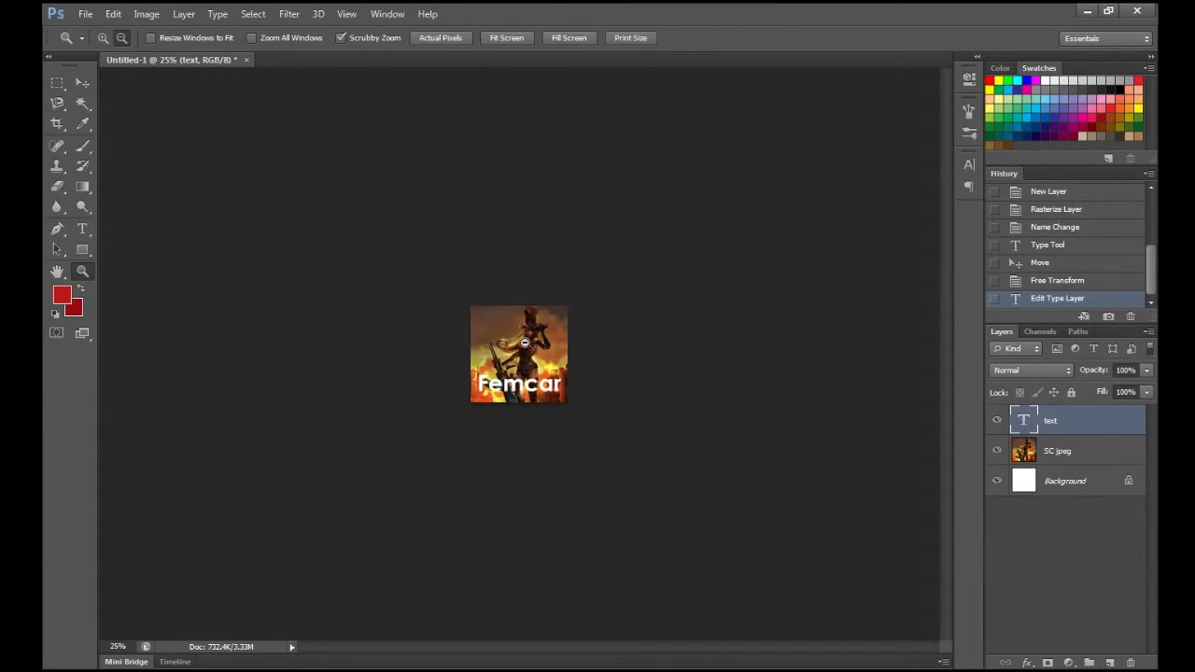
left_click(525, 343, "alt")
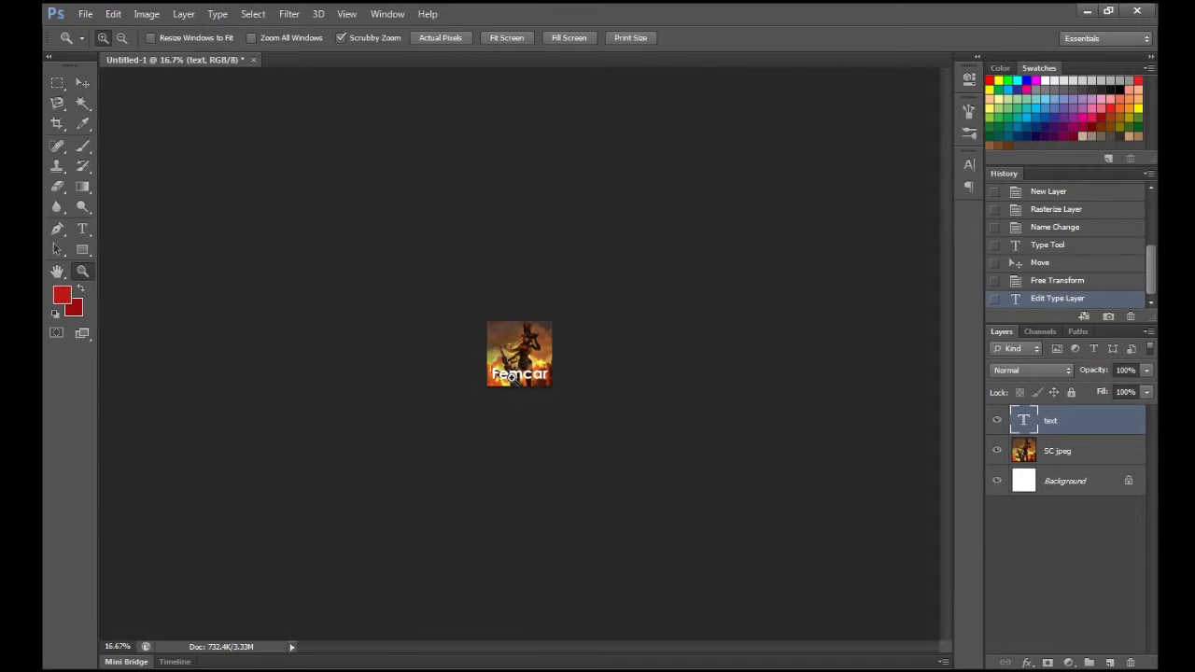
left_click(479, 403)
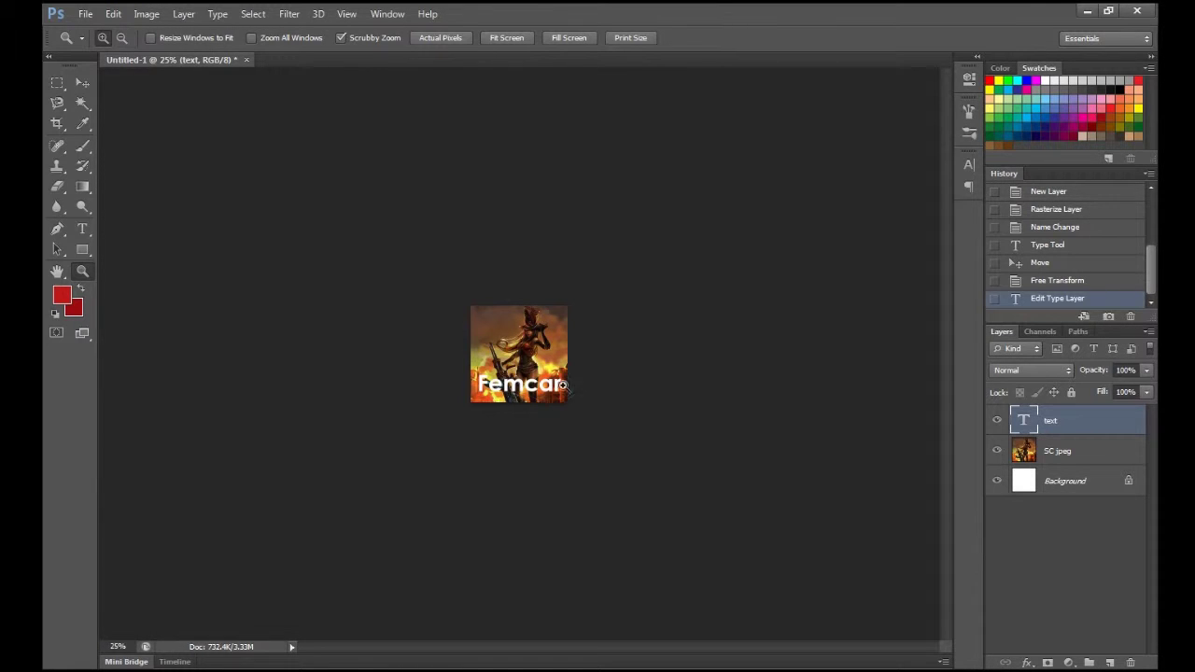
left_click(528, 373)
left_click(527, 374)
left_click(527, 374)
left_click(528, 373)
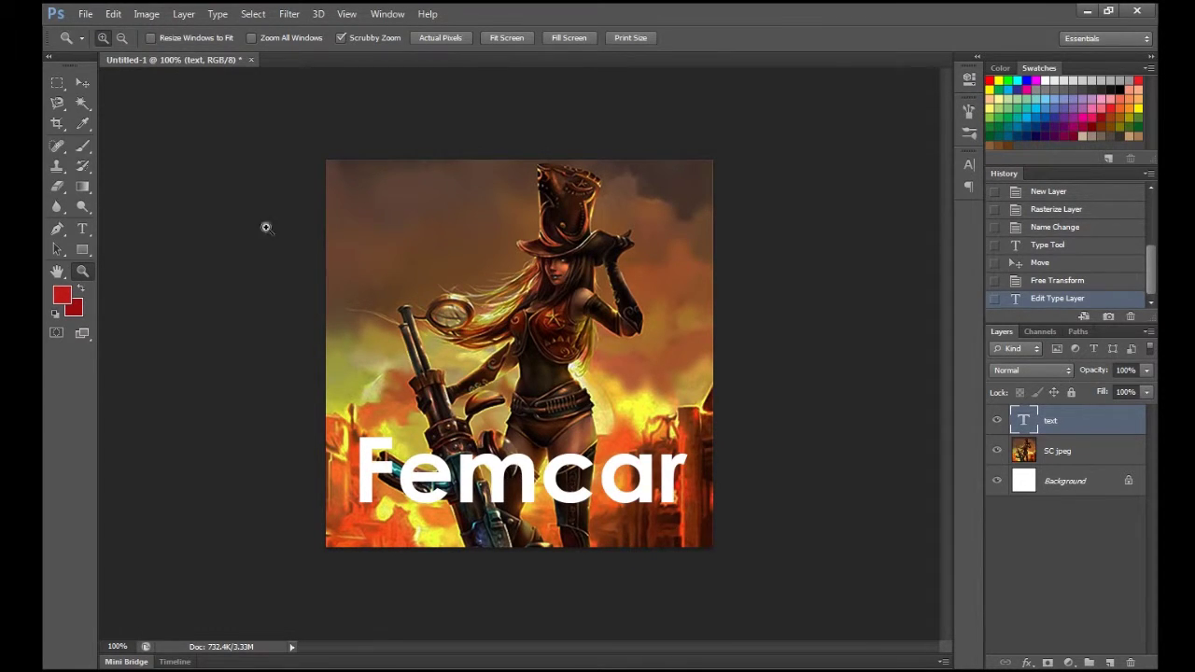
Try darkening the SC jpeg layer with a Brightness of -118 and of -74, and discard the adjustment.
left_click(83, 82)
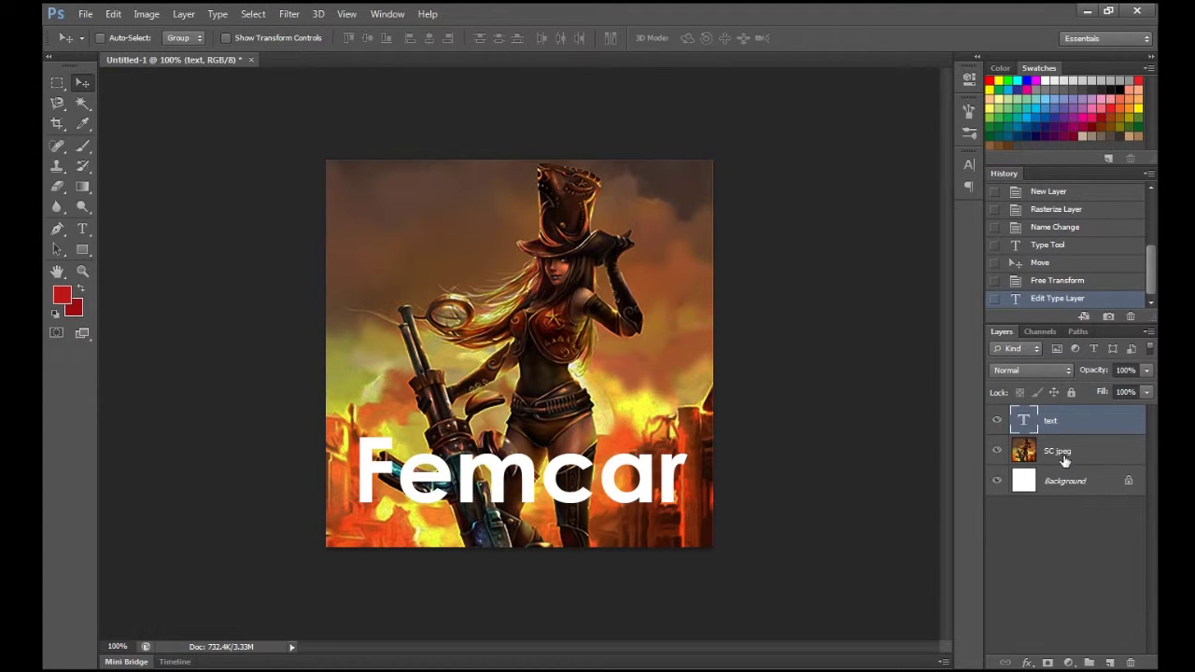
left_click(1059, 458)
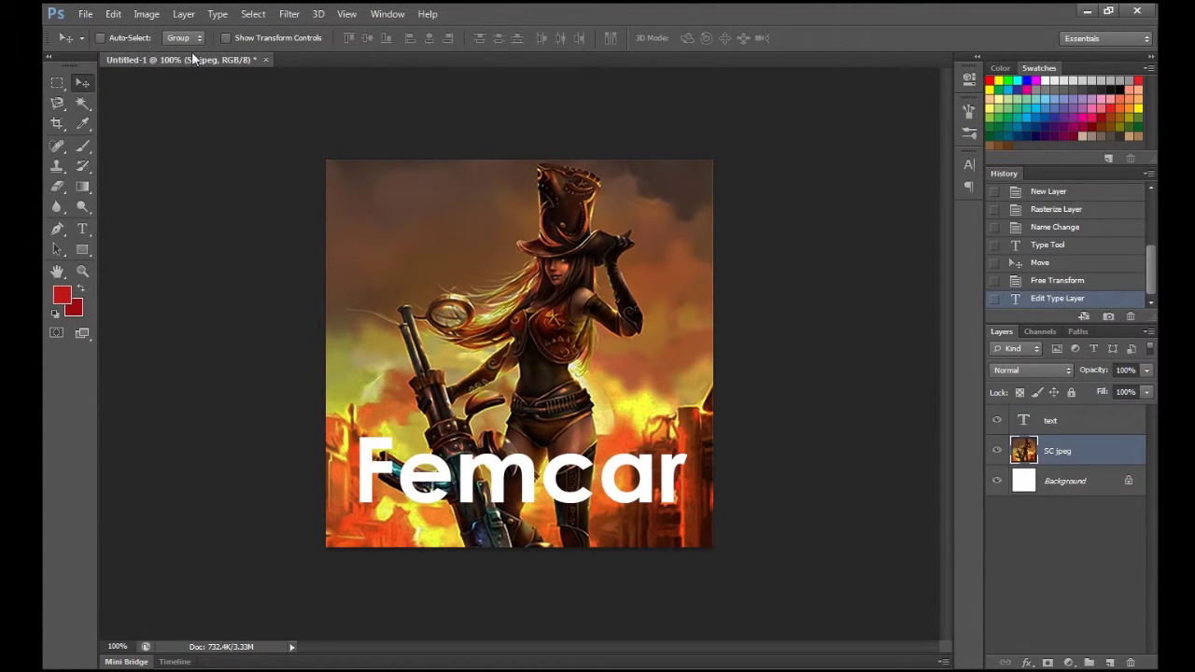
left_click(150, 20)
mouse_move(159, 56)
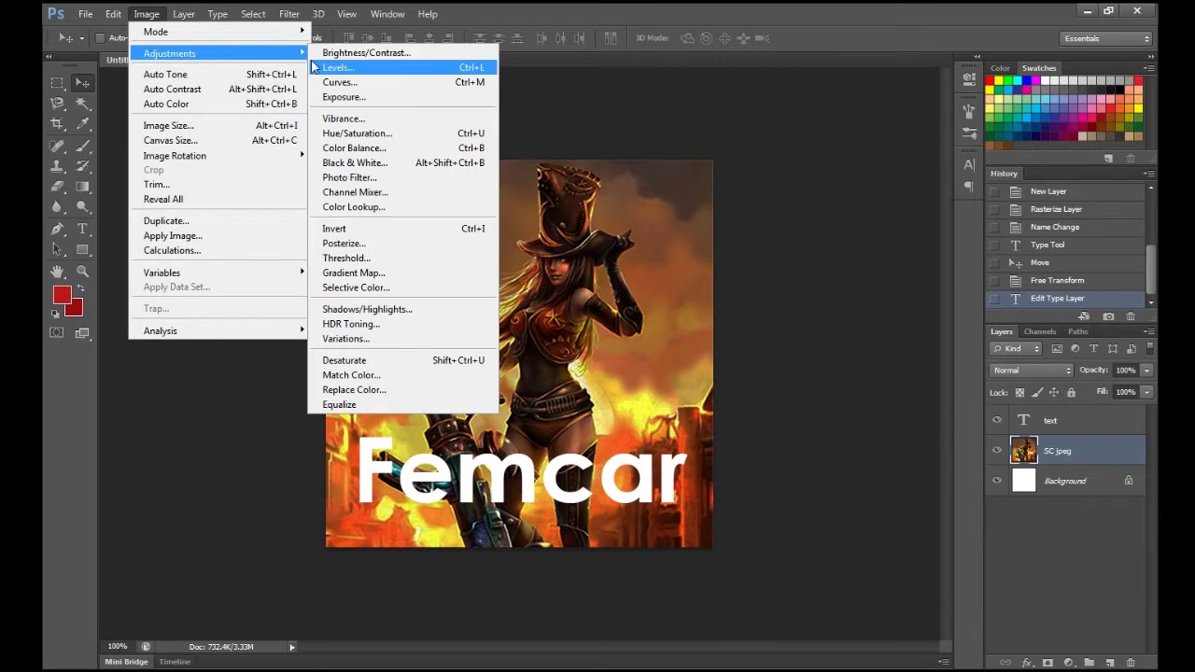
left_click(365, 58)
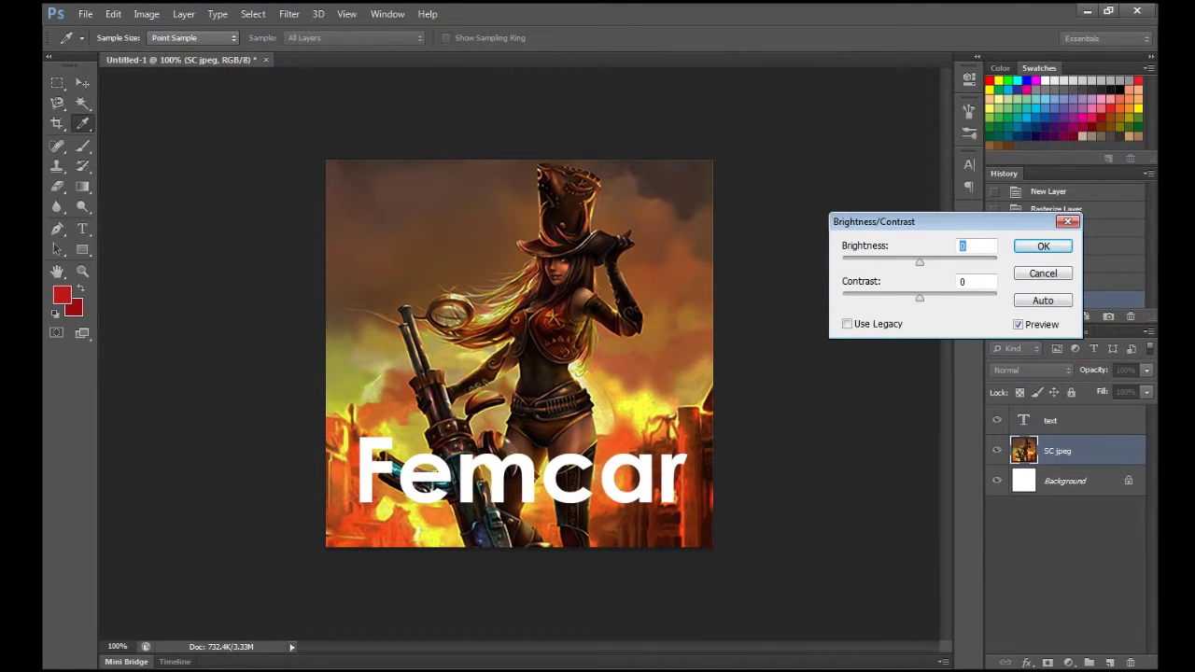
left_click_drag(918, 263, 859, 262)
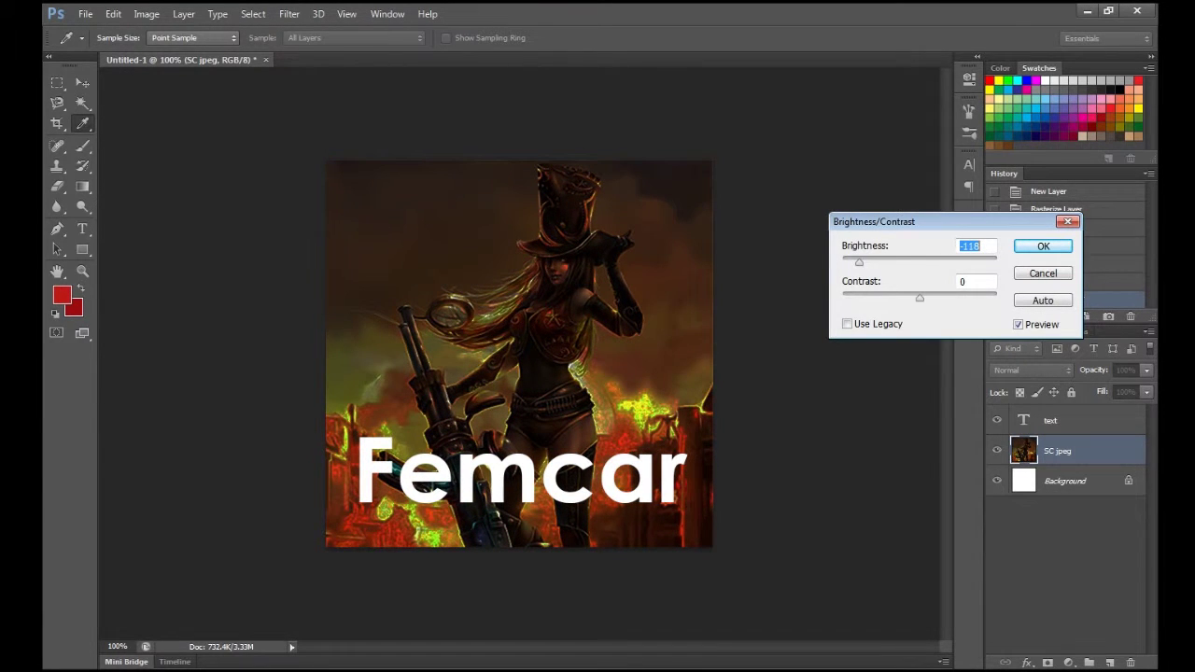
key("shift+Up")
key("shift+Up")
key("shift+Up")
key("shift+Up")
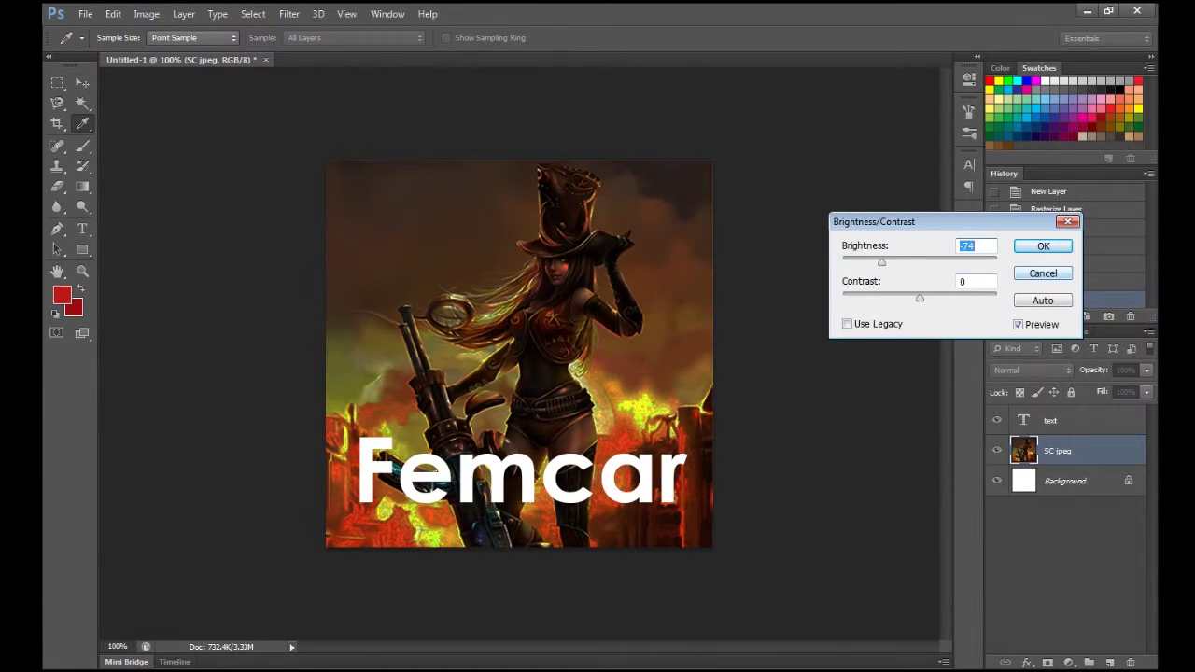
key("Escape")
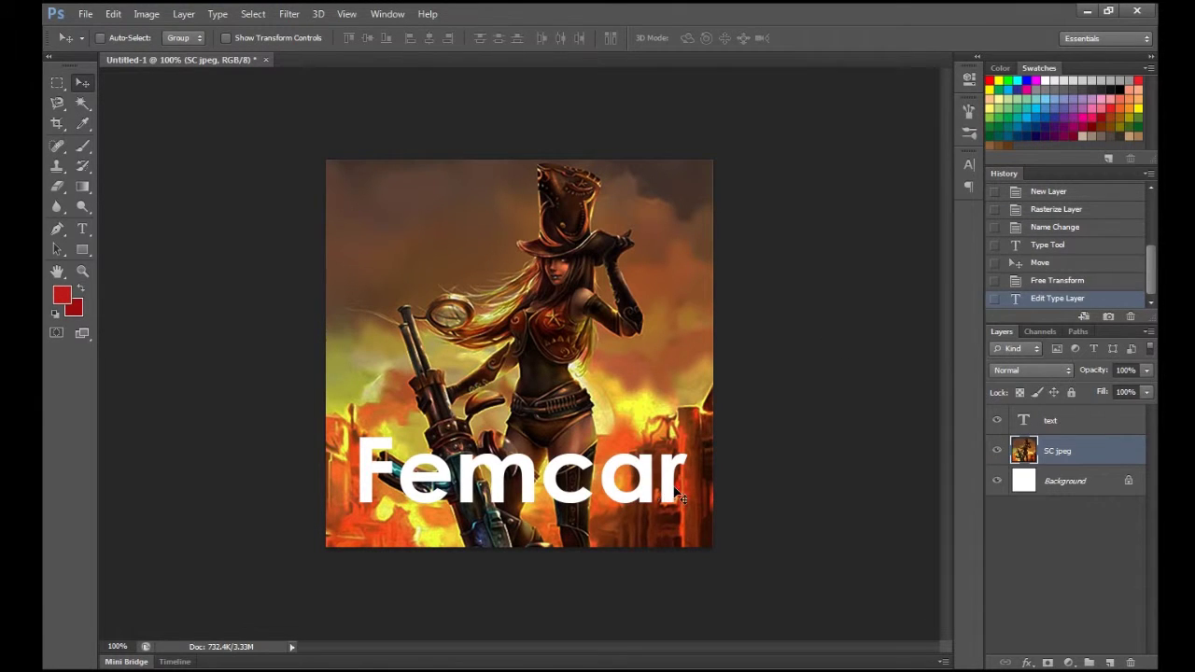
Make the text layer active and nudge the Femcar title slightly up and to the right.
mouse_move(646, 485)
left_mouse_down()
mouse_move(648, 344)
mouse_move(644, 502)
left_mouse_up()
left_click(1064, 424)
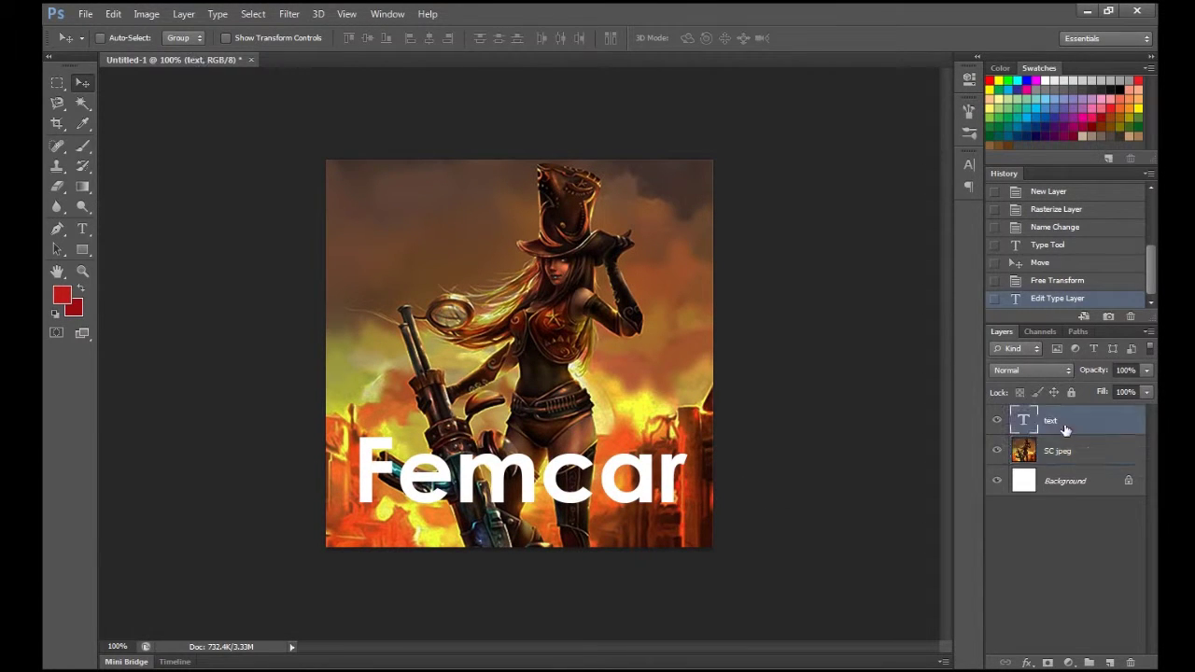
left_click_drag(600, 478, 620, 498)
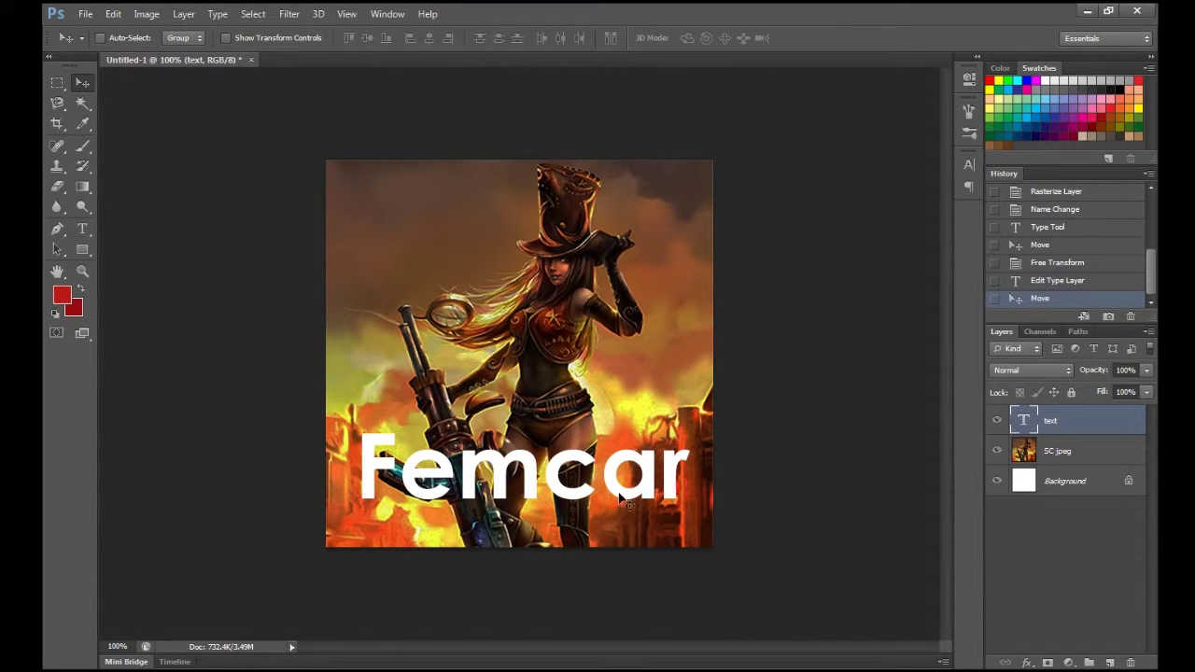
Recolor the whole Femcar title pure blue.
left_click(84, 231)
left_click_drag(676, 480, 602, 404)
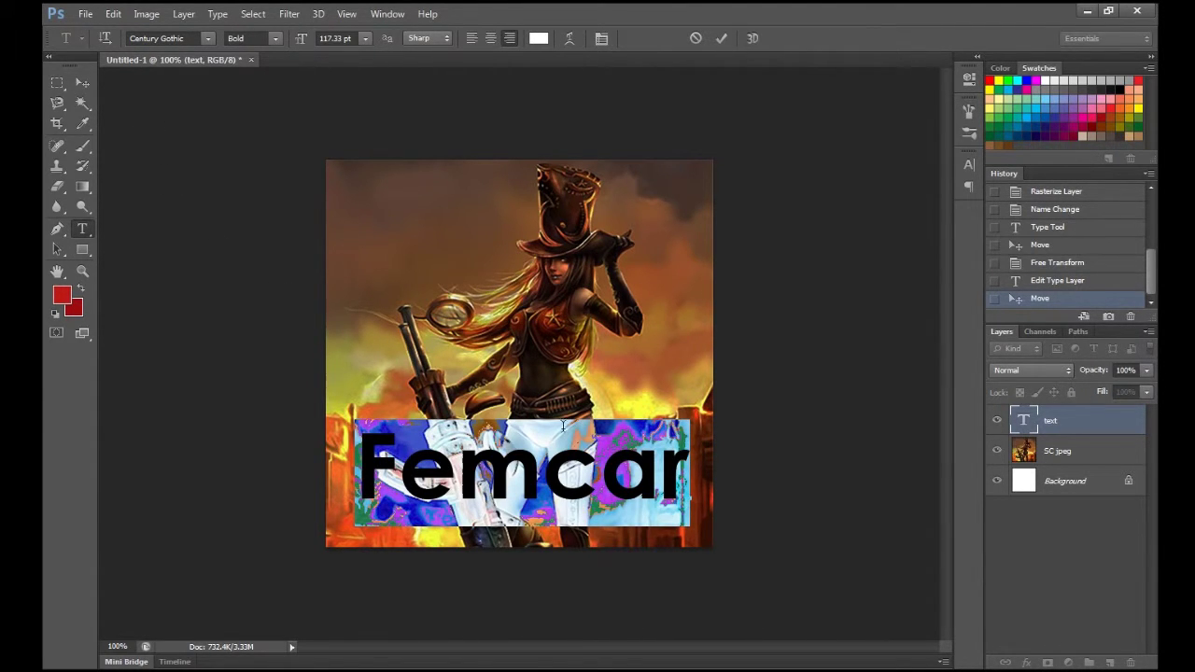
left_click(538, 38)
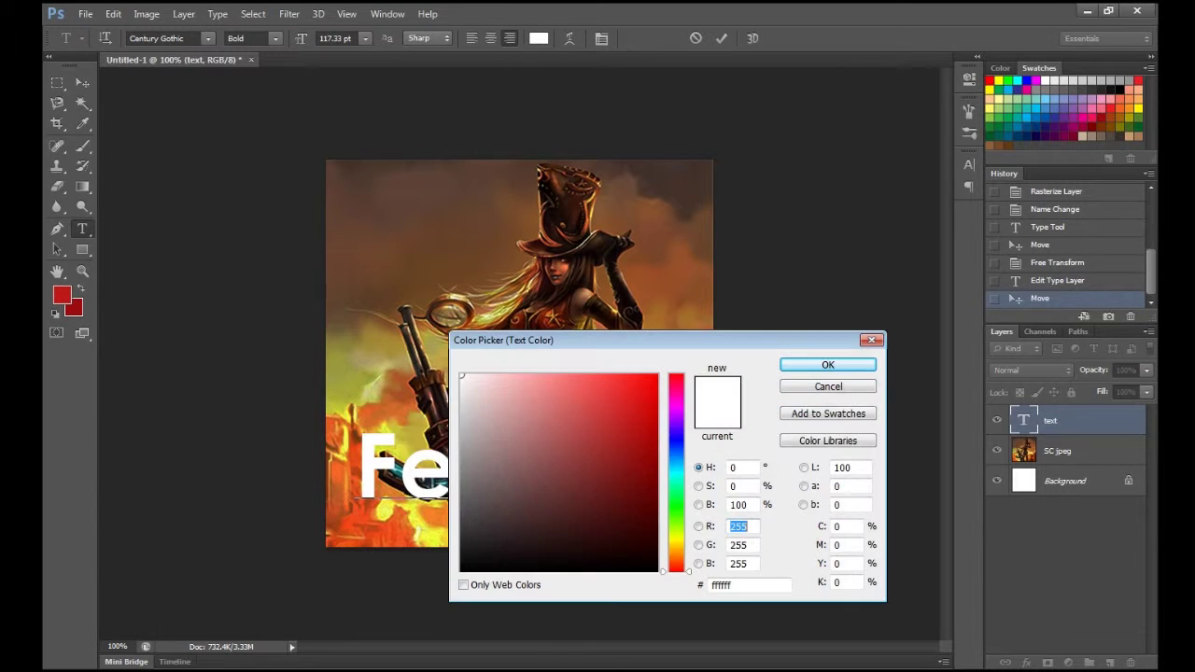
left_click(676, 438)
left_click_drag(651, 383, 658, 373)
left_click(826, 365)
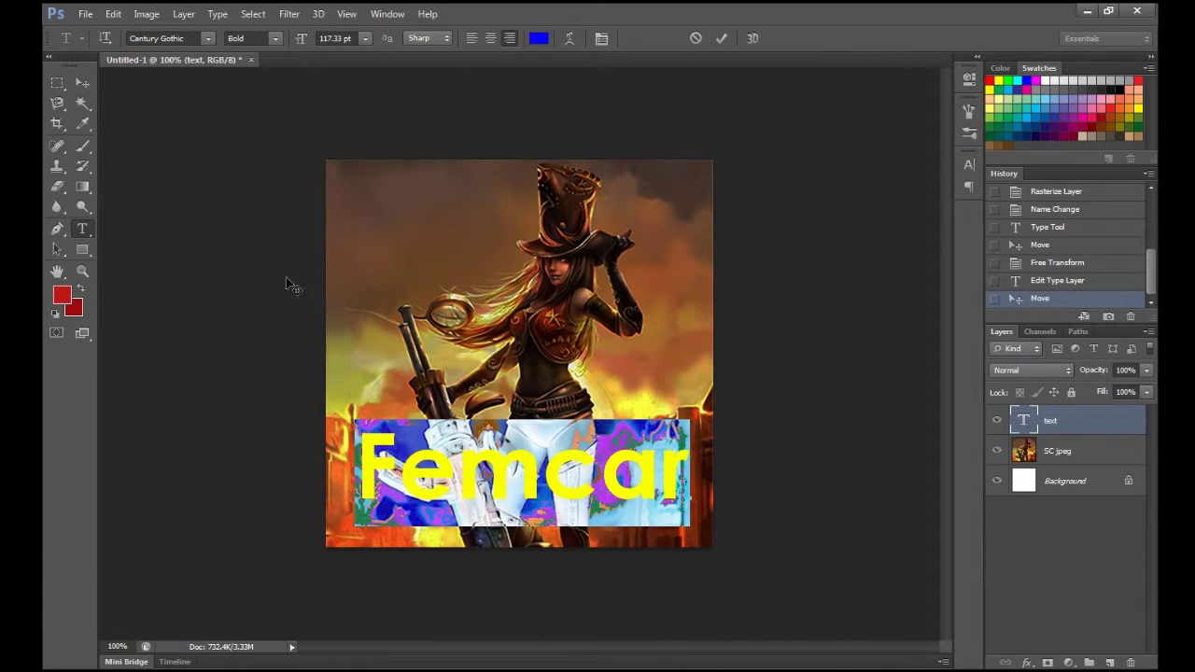
left_click(82, 83)
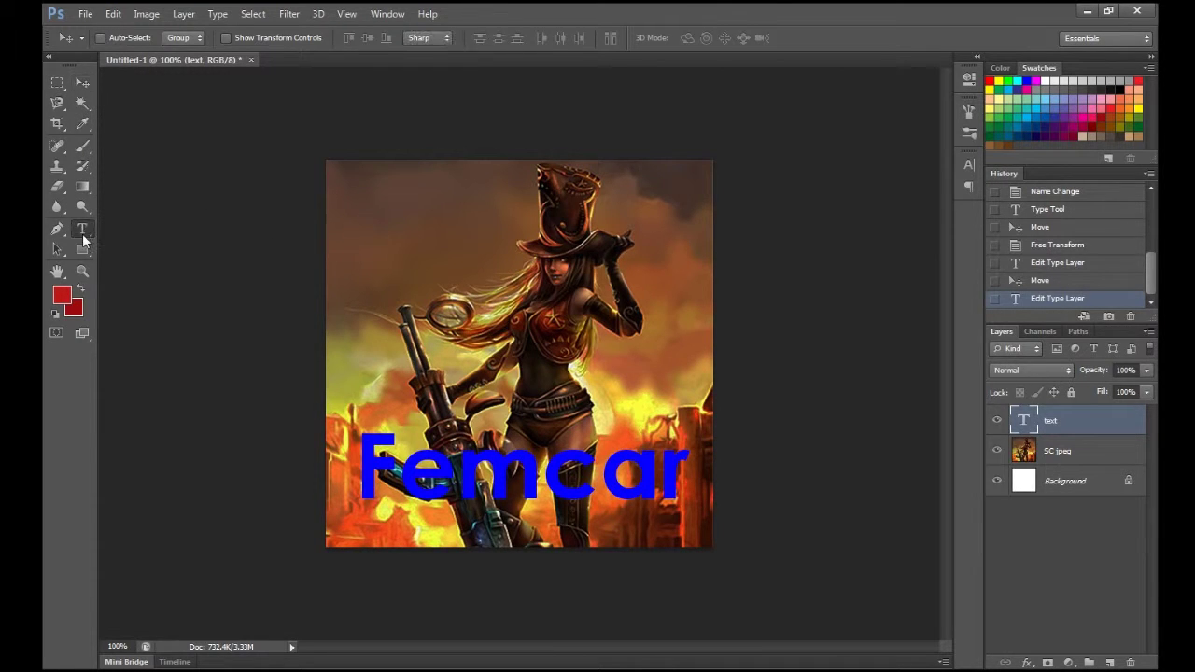
Set the color of all the Femcar title's letters to pure red, ff0000.
left_click(82, 228)
left_click_drag(679, 472, 378, 460)
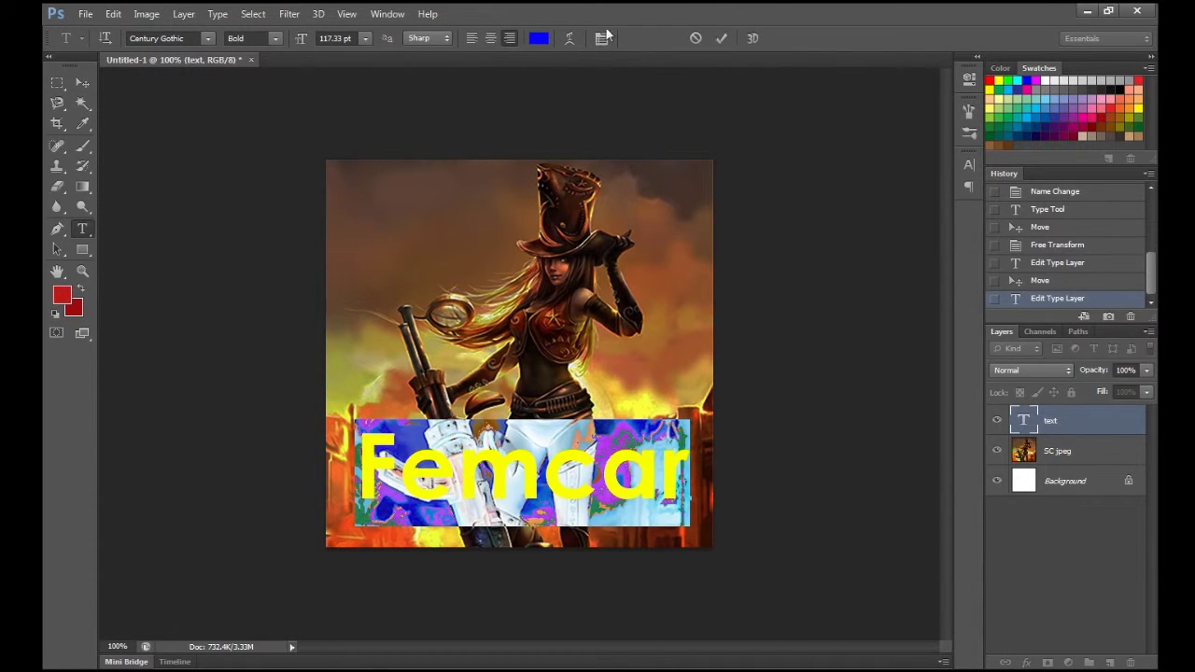
left_click(538, 38)
left_click(676, 375)
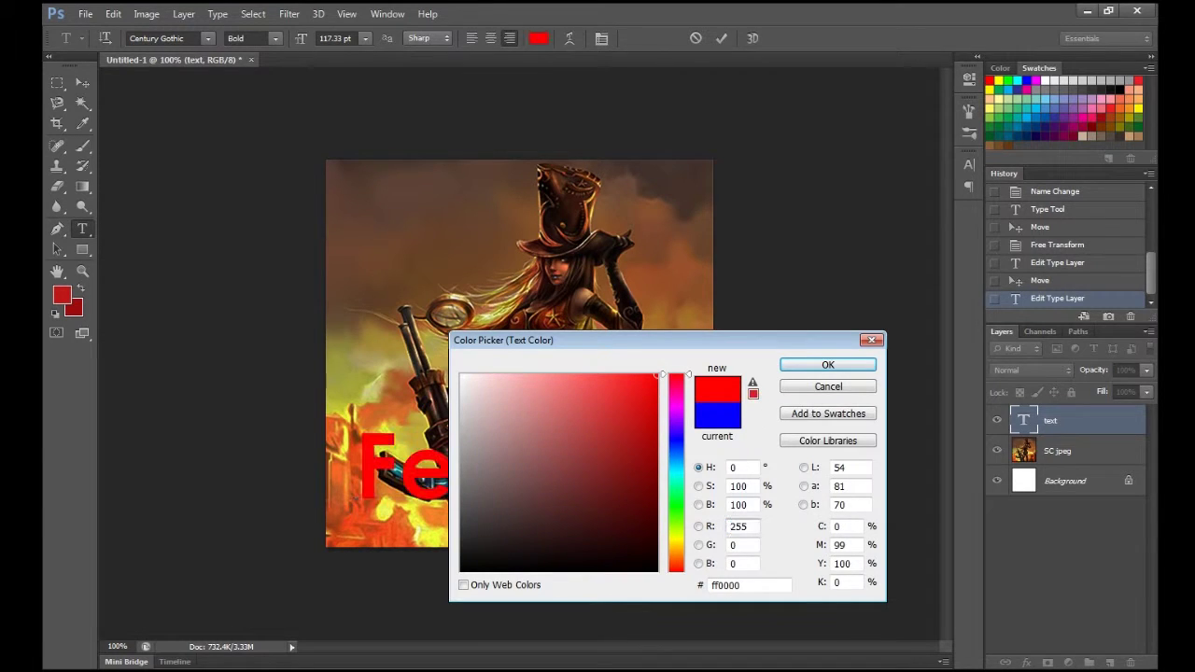
left_click(824, 364)
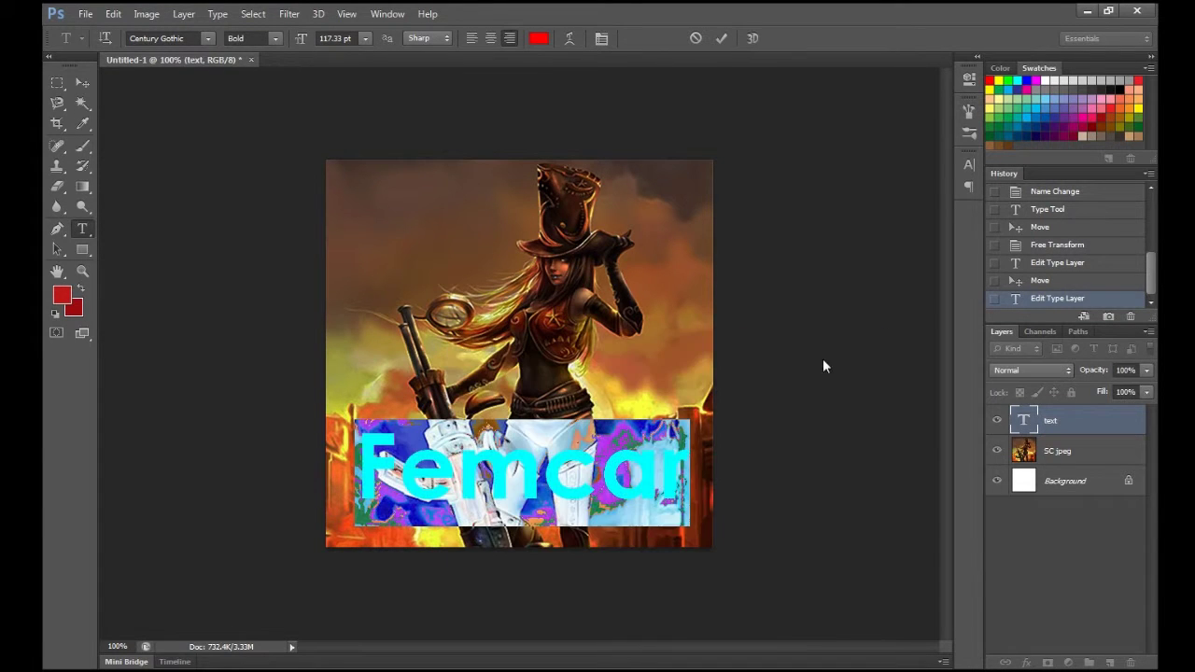
Move the Femcar title slightly upward and hide the text layer.
left_click(83, 82)
mouse_move(529, 496)
left_mouse_down()
mouse_move(499, 248)
mouse_move(529, 260)
mouse_move(537, 400)
mouse_move(259, 332)
mouse_move(529, 365)
mouse_move(506, 463)
mouse_move(529, 482)
left_mouse_up()
left_click(996, 421)
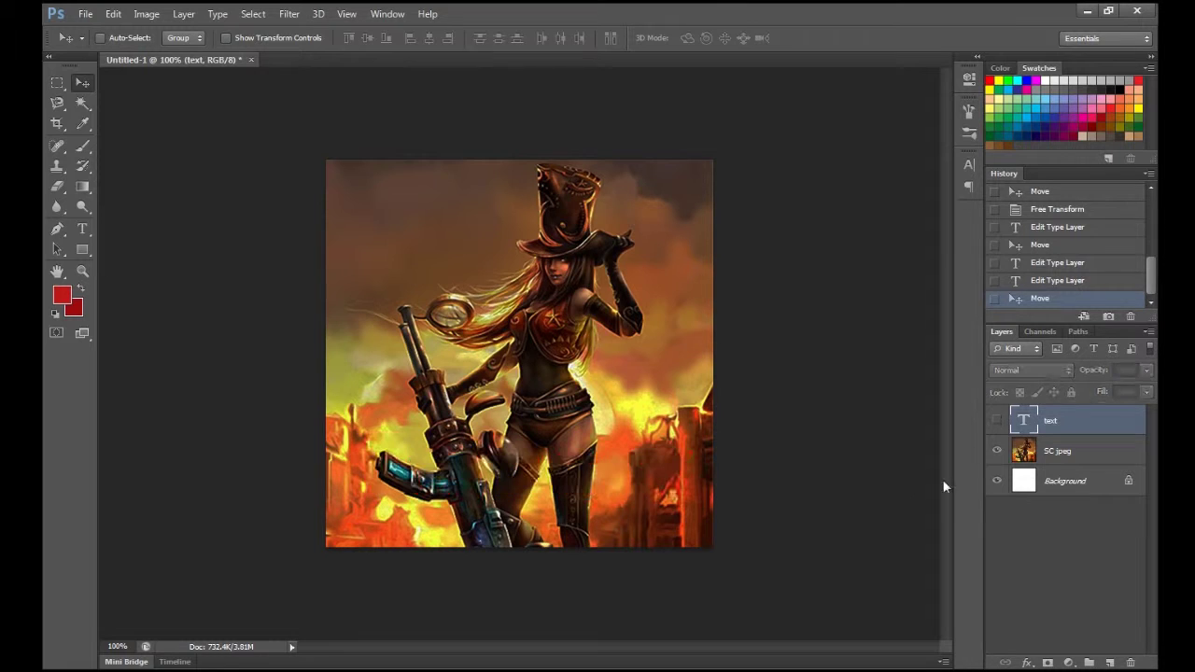
Try shifting the SC jpeg artwork around the canvas, and delete the SC jpeg layer.
left_click_drag(576, 398, 604, 382)
left_click(1065, 459)
left_click_drag(632, 422, 1003, 315)
left_click_drag(627, 320, 884, 389)
left_click_drag(561, 358, 790, 302)
left_click_drag(585, 338, 272, 321)
left_click_drag(653, 406, 340, 397)
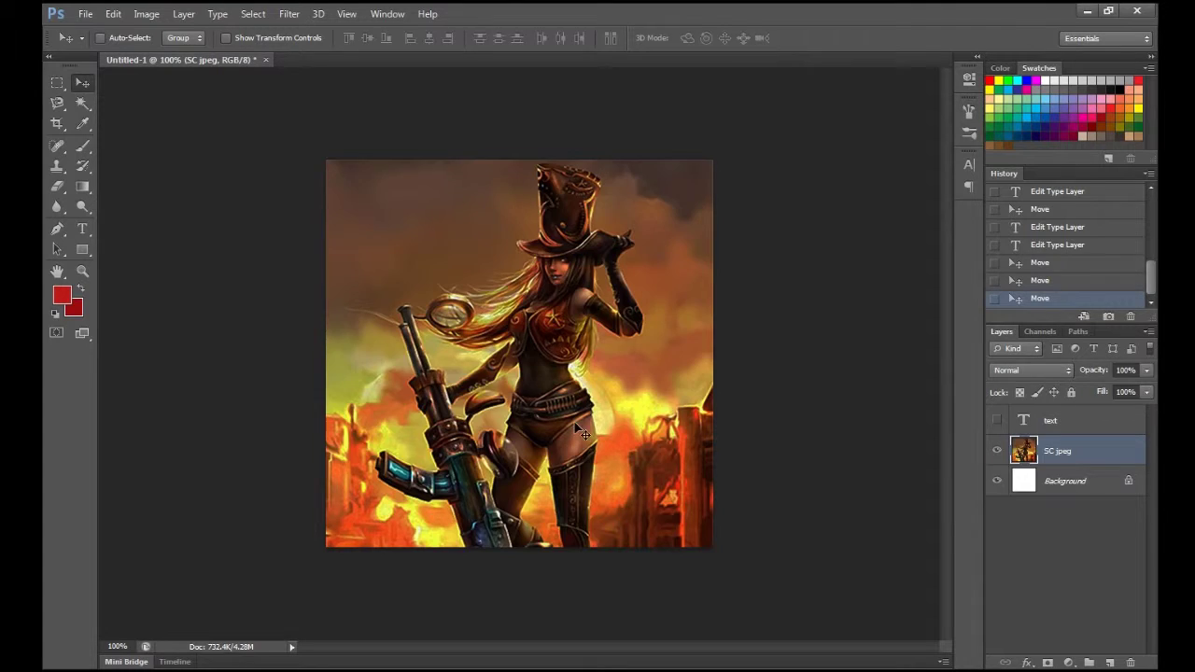
key("Delete")
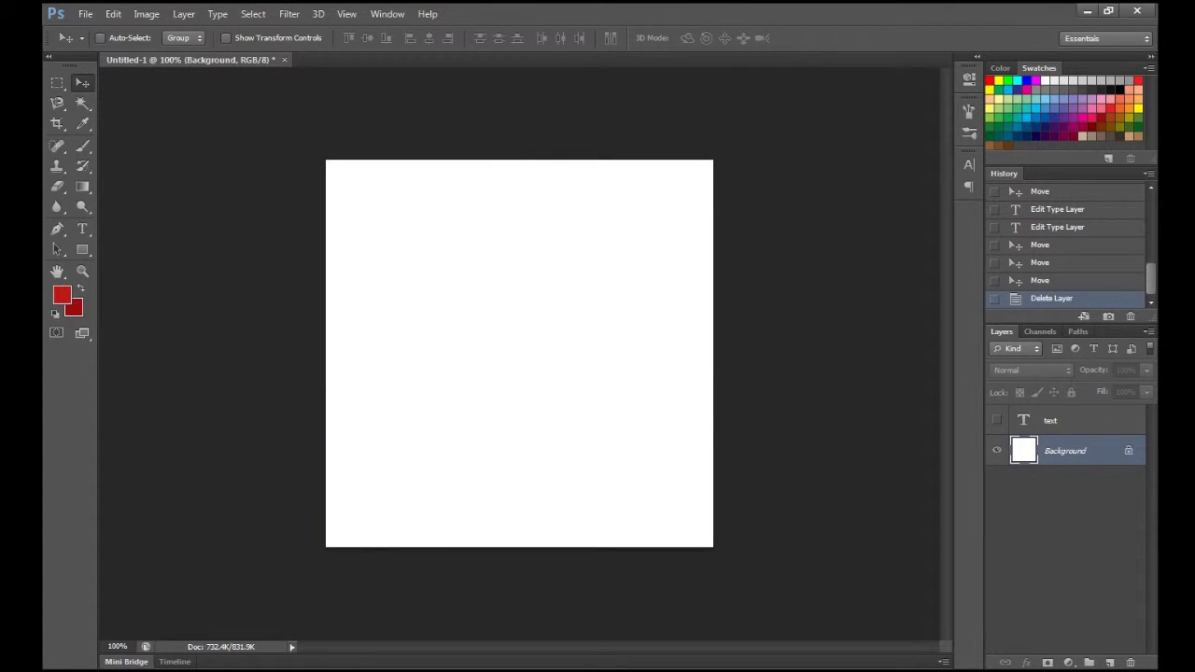
Add a new layer above the Background and place the League-of-Legends-Sheriff-Caitlyn image from the Youtube thumbnails folder into it.
left_click(1110, 662)
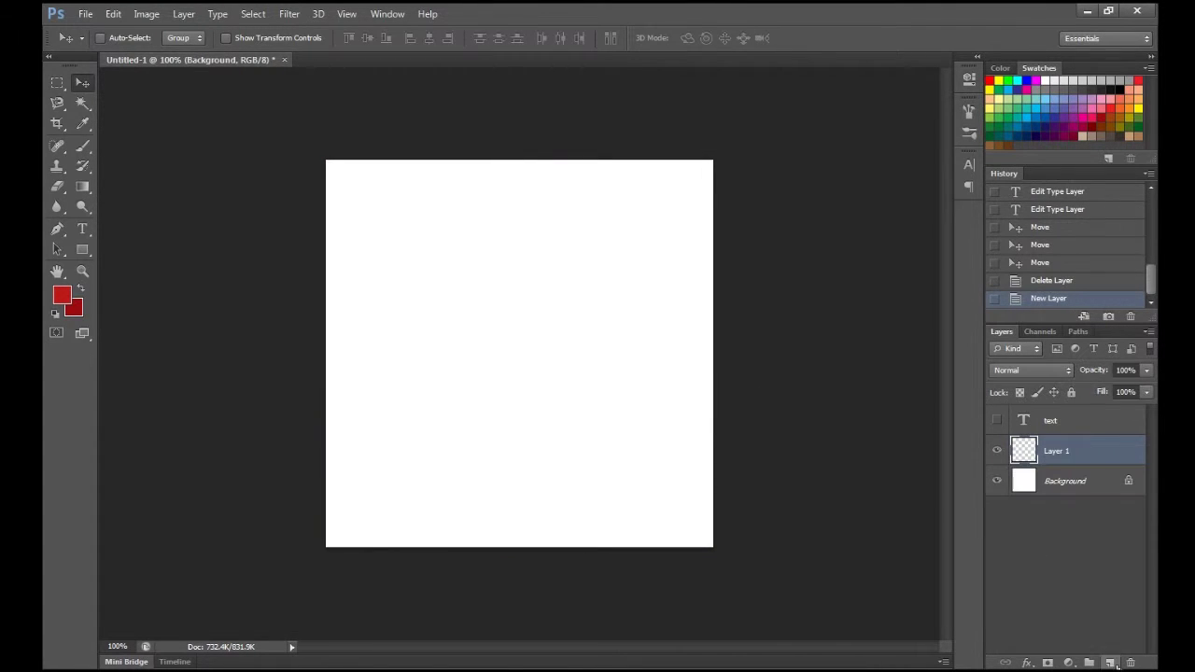
left_click(85, 13)
left_click(147, 266)
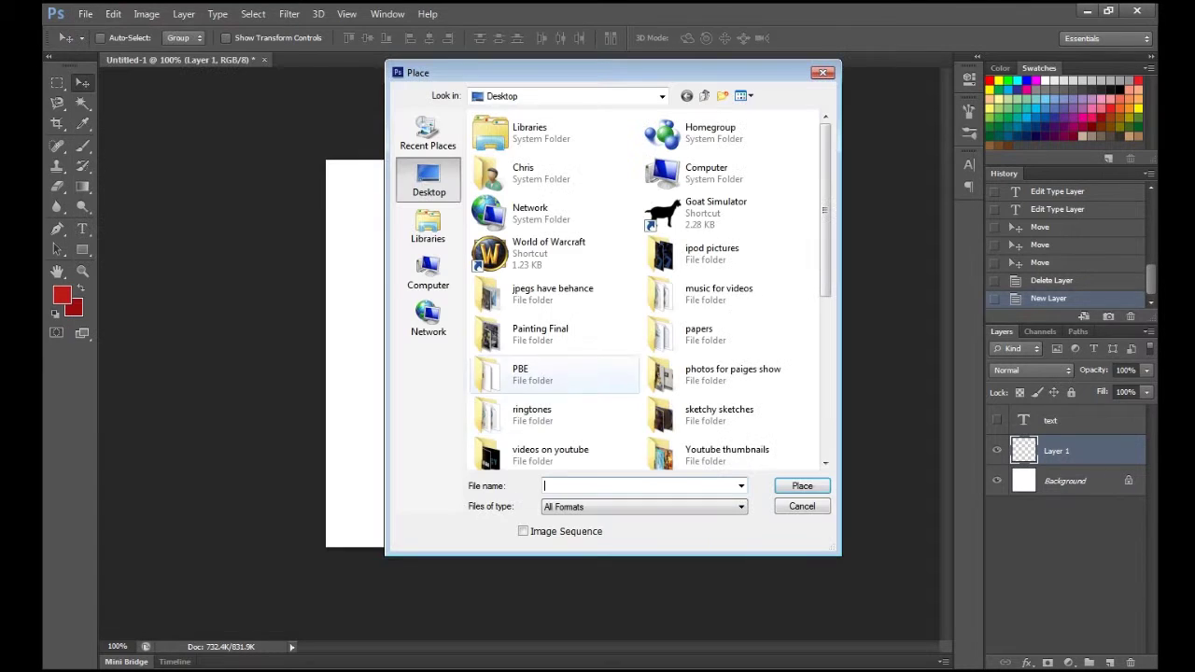
scroll(653, 280, "down", 2)
left_click_drag(825, 235, 824, 274)
left_click(727, 323)
left_click(801, 485)
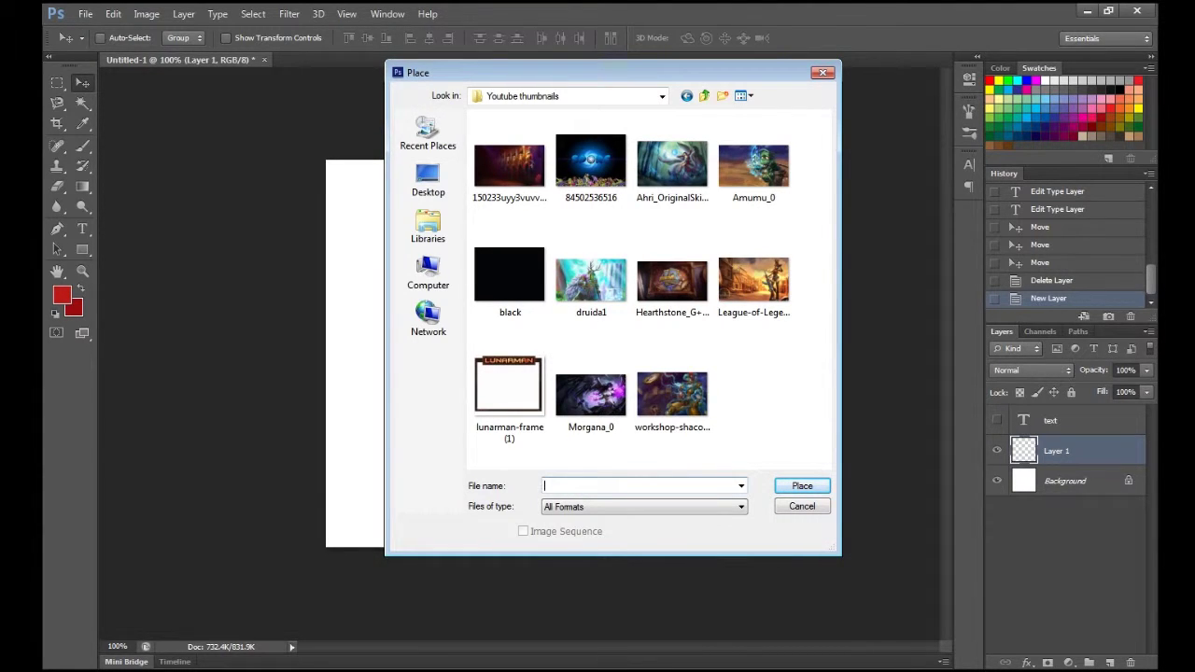
left_click(753, 279)
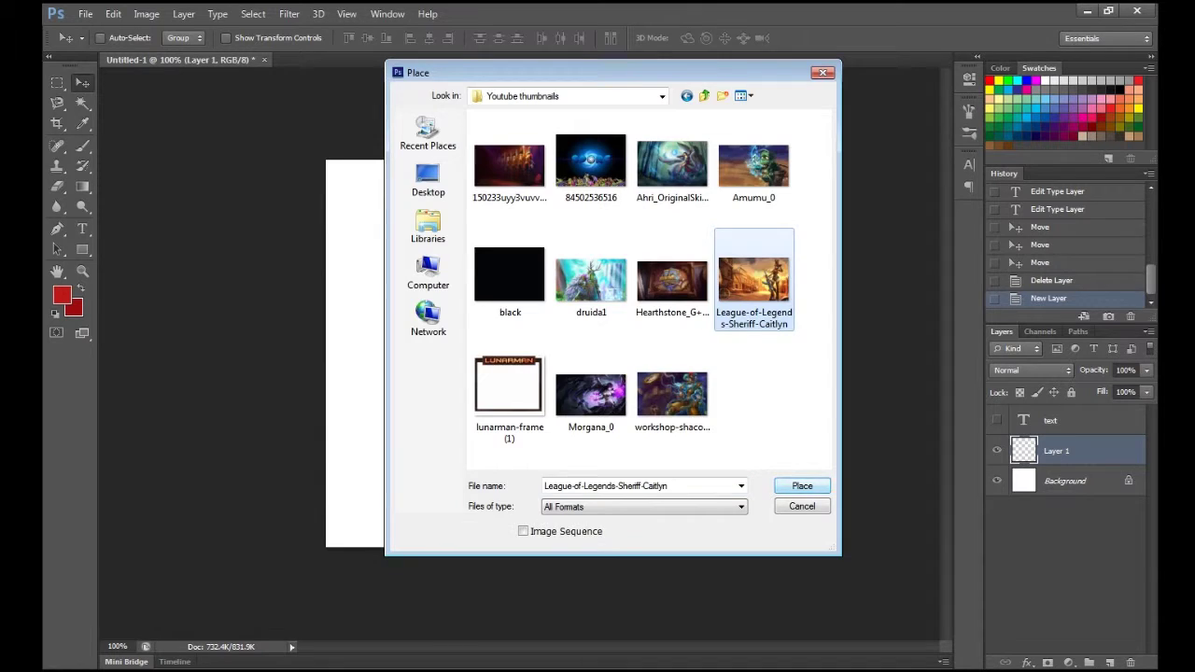
key("Return")
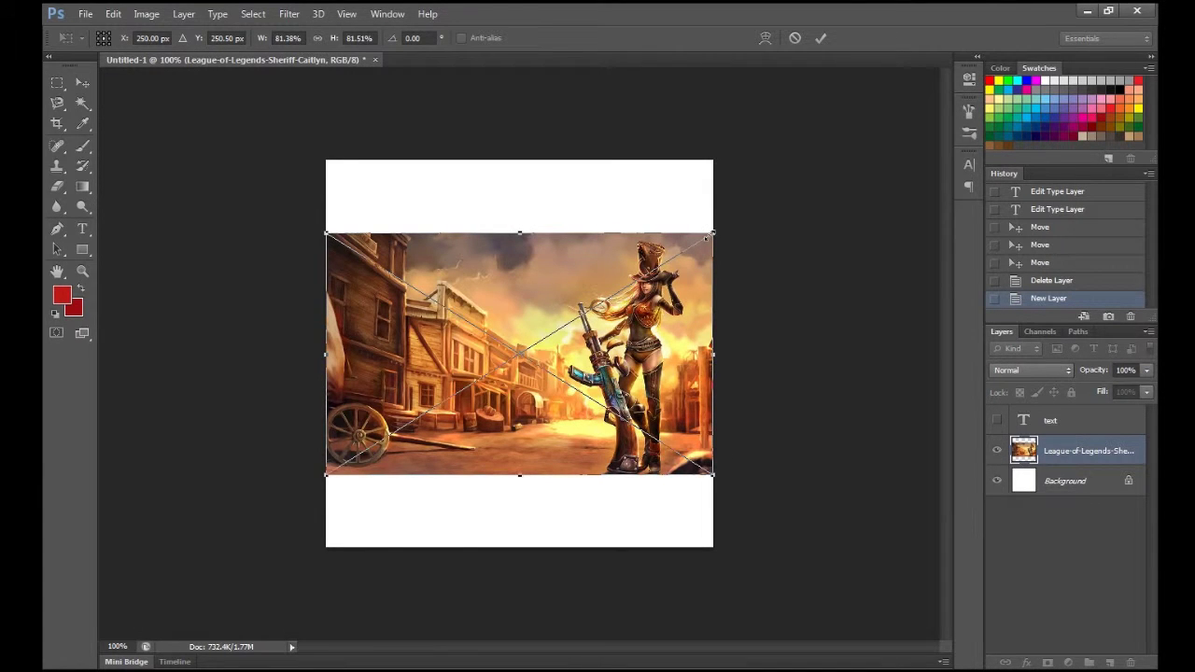
Scale the placed Caitlyn artwork to about 130% and position it with its right edge on the canvas edge, filling the whole square.
left_click_drag(709, 234, 907, 112)
left_click_drag(605, 309, 412, 367)
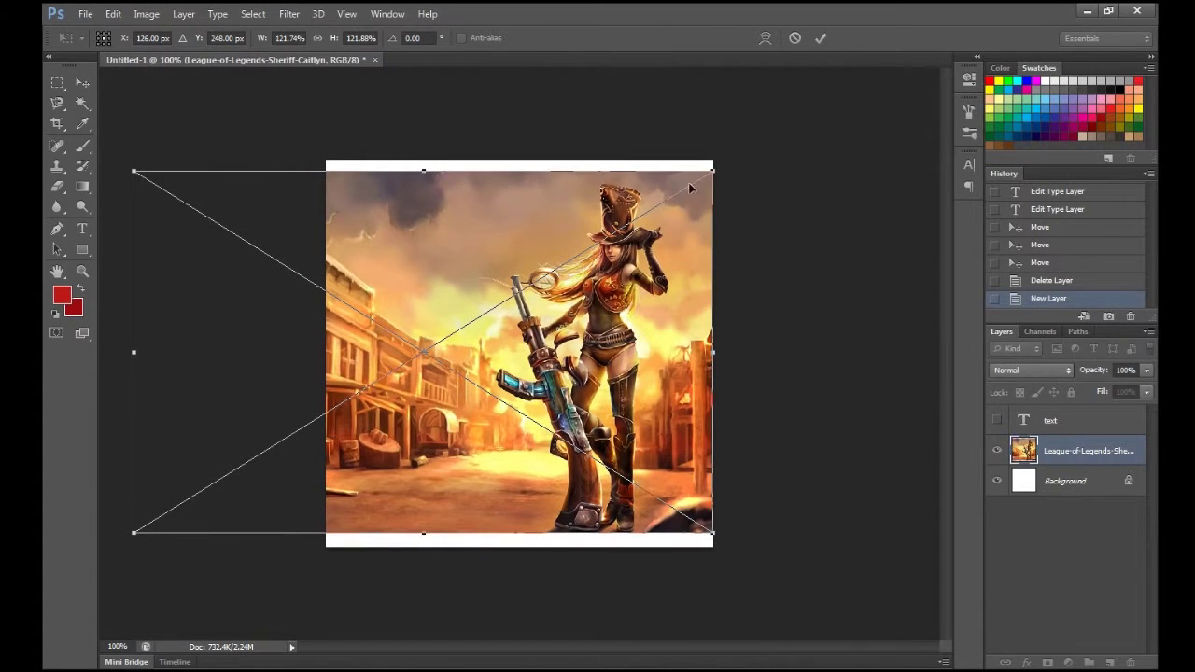
left_click_drag(712, 169, 785, 127)
left_click_drag(668, 270, 611, 283)
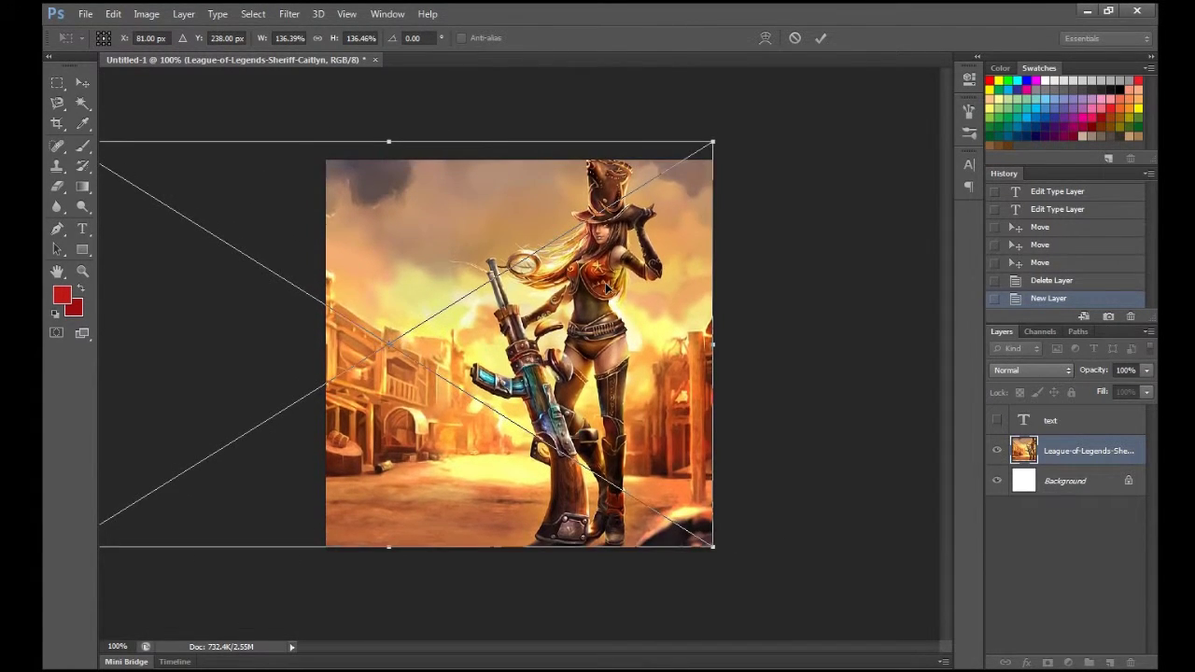
left_click_drag(714, 143, 683, 159)
left_click_drag(676, 205, 706, 204)
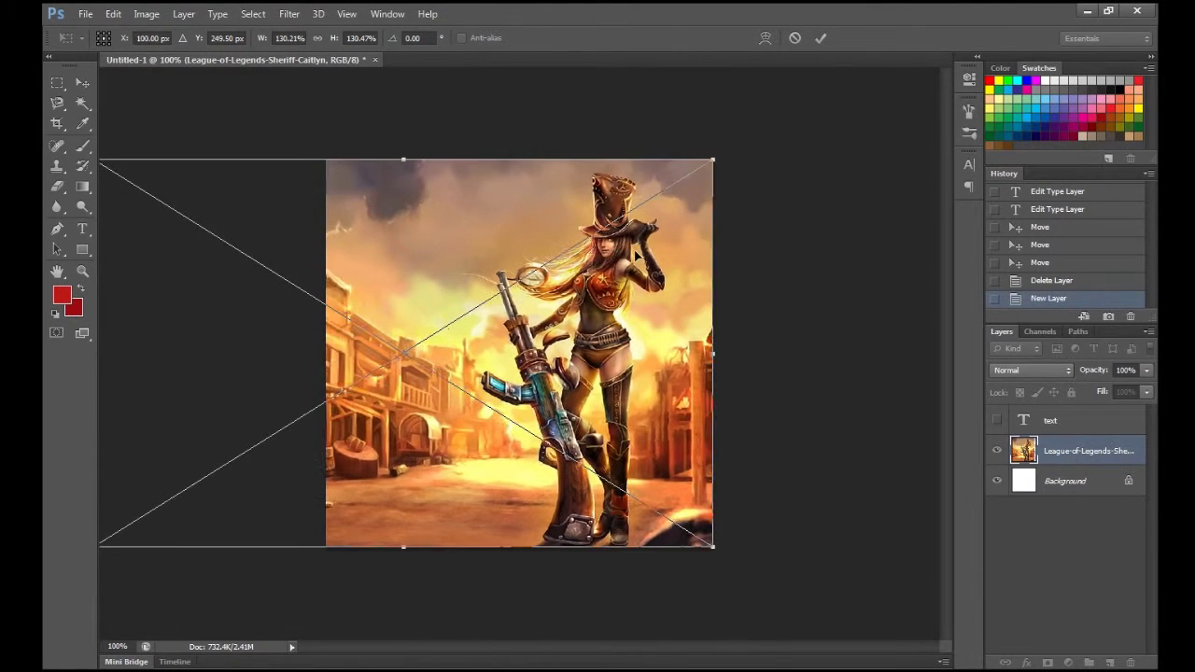
key("Return")
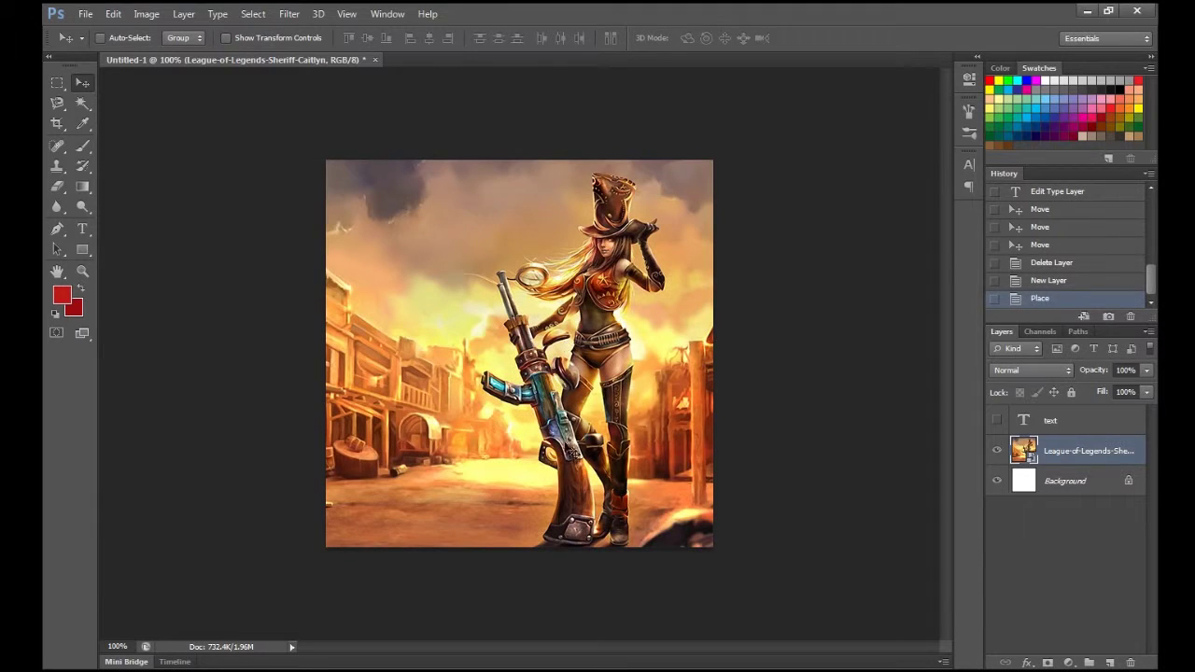